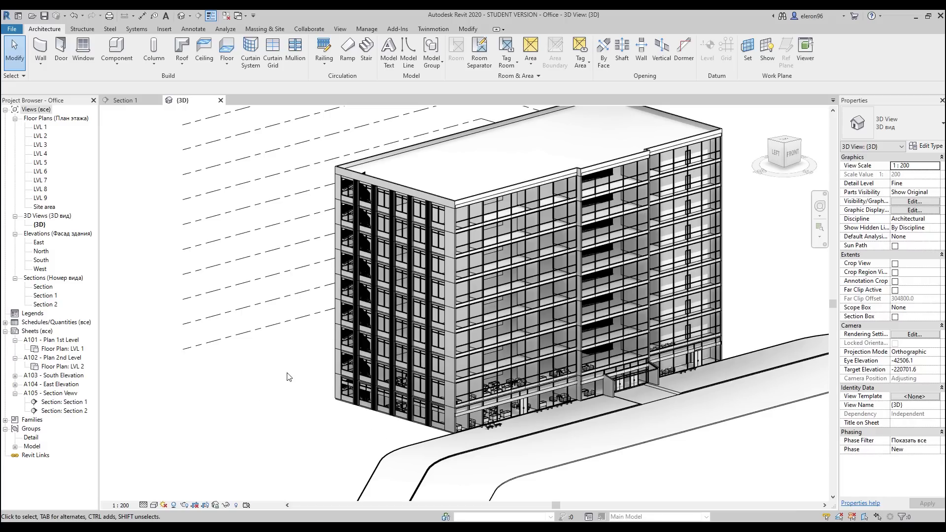
- Look over the office building model, switch to Twinmotion and survey the street, crosswalk and facades around the building
middle_click_drag(289, 377, 566, 422, "shift")
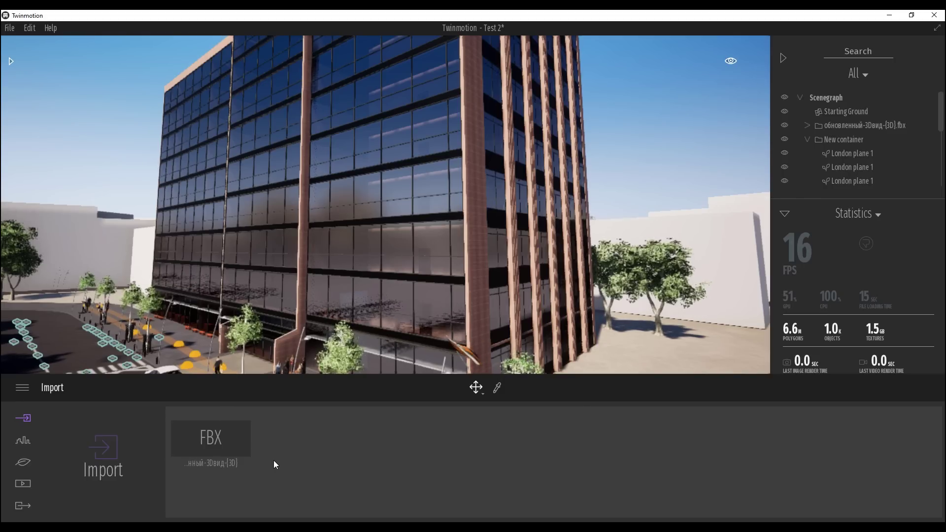
right_click_drag(310, 276, 266, 370)
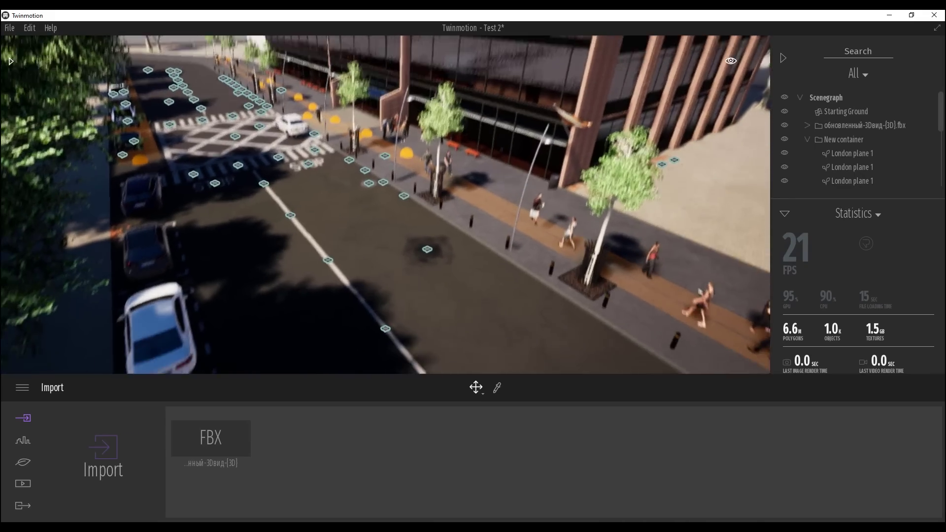
right_click_drag(385, 204, 334, 271)
key("s")
key("w")
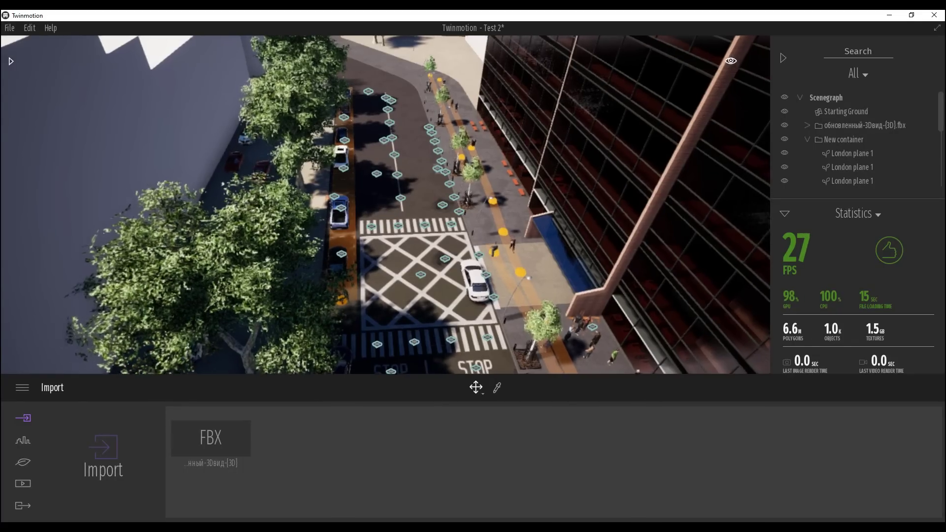
key("w")
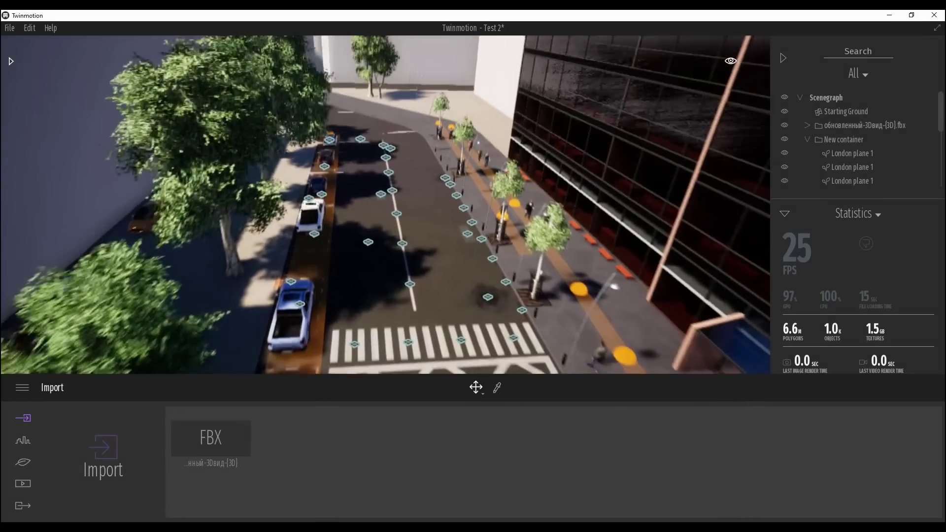
right_click_drag(384, 206, 370, 148)
key("w")
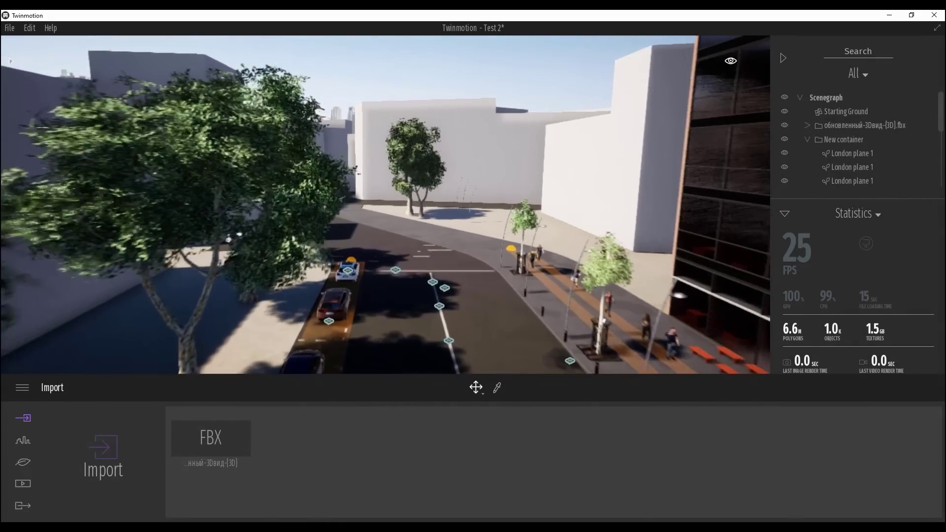
key("w")
right_click_drag(384, 207, 444, 207)
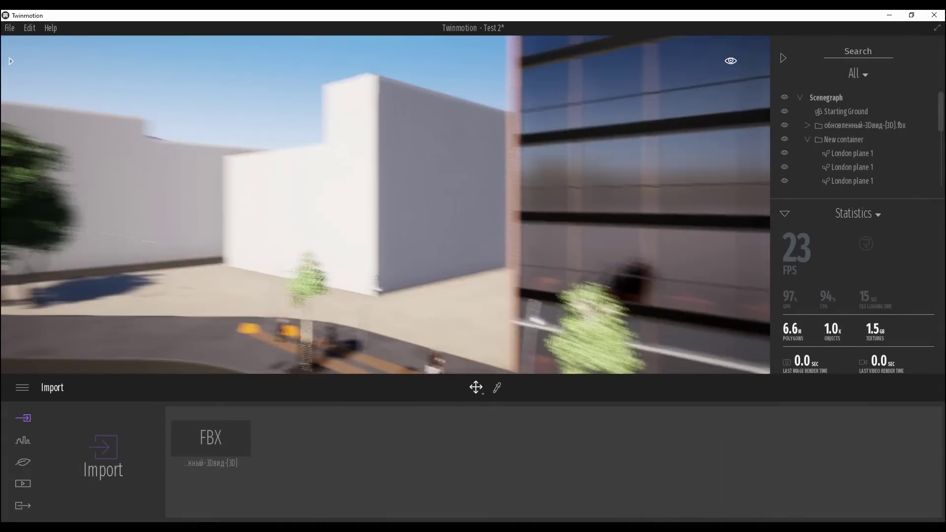
key("s")
right_click_drag(384, 207, 517, 216)
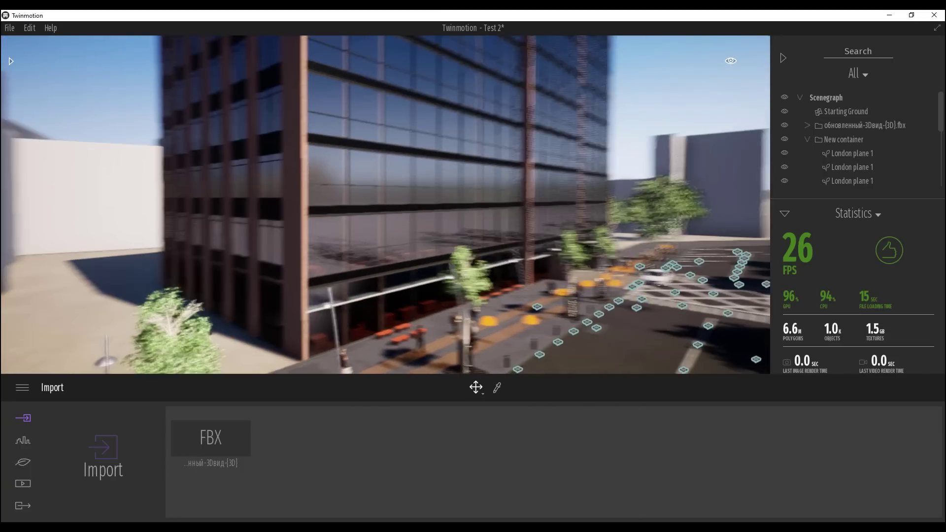
key("s")
right_click_drag(384, 207, 429, 118)
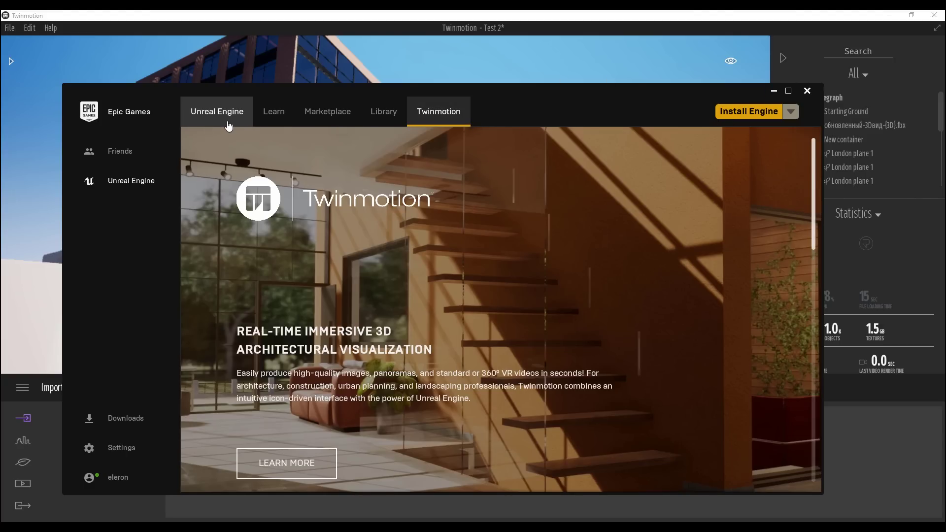
- Minimize the Epic Games launcher and examine the office building's glass facade, sidewalk and trees from several viewpoints
left_click(773, 91)
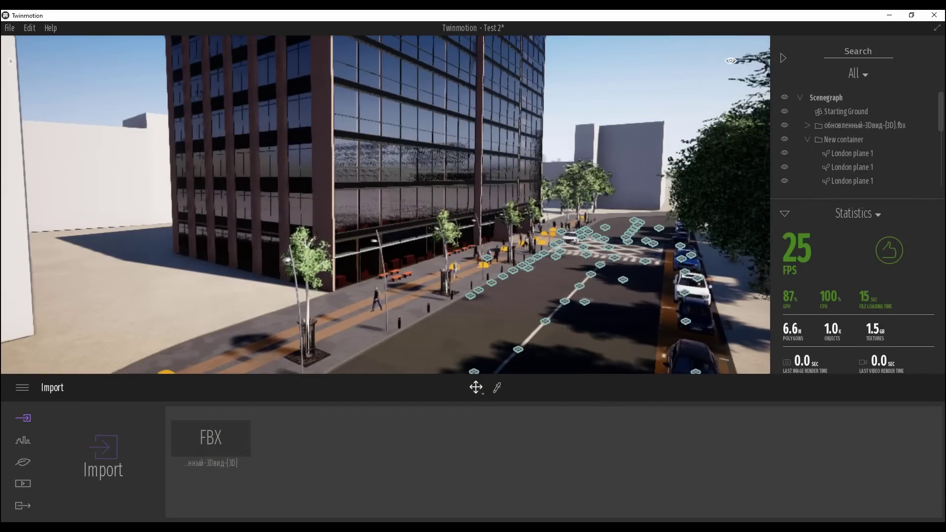
key("s")
key("Up")
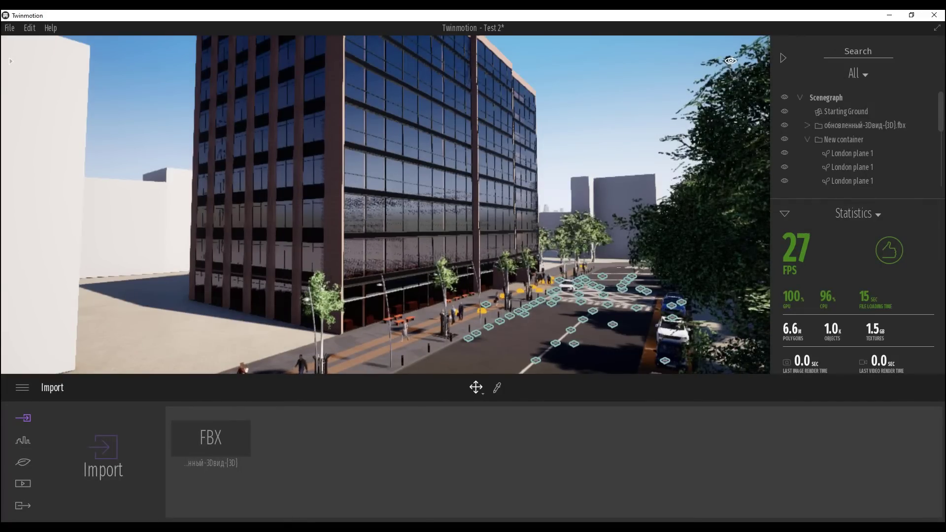
right_click_drag(405, 230, 434, 221)
key("w")
key("Up")
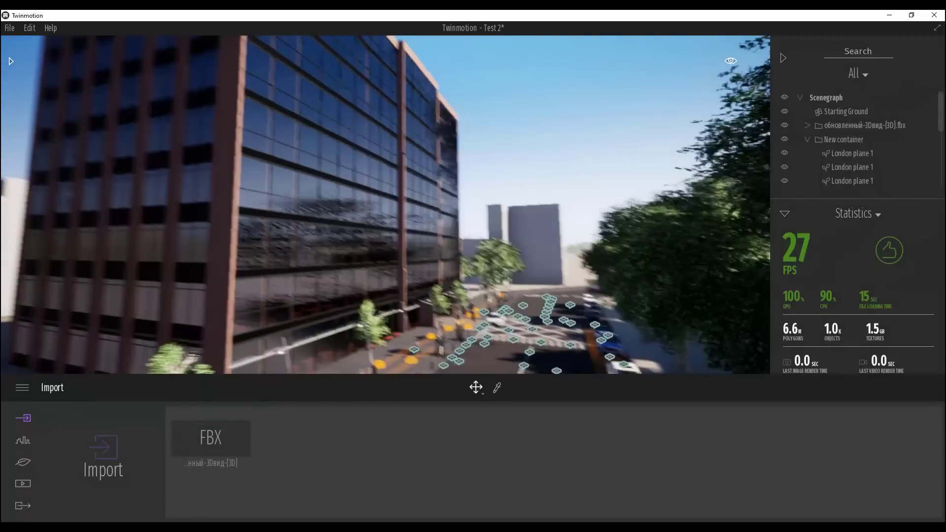
key("Up")
key("Right")
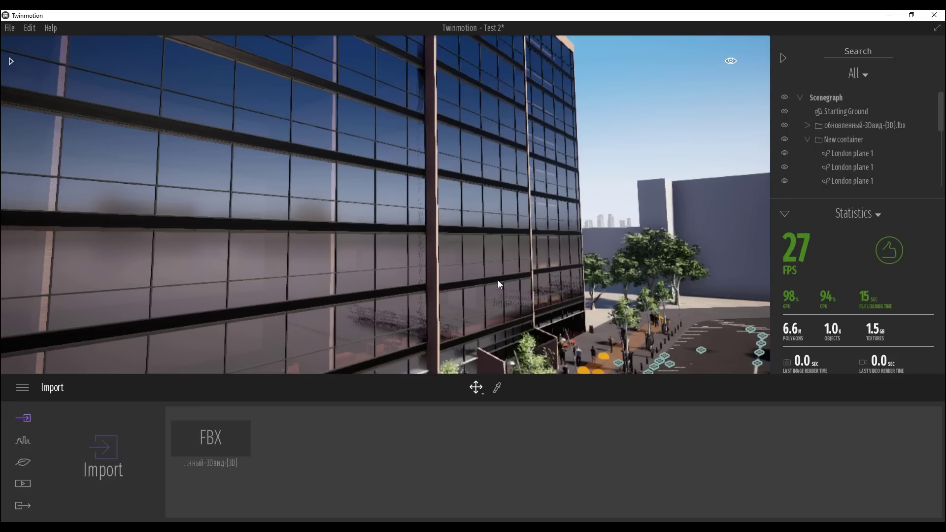
right_click_drag(497, 279, 607, 274)
key("Down")
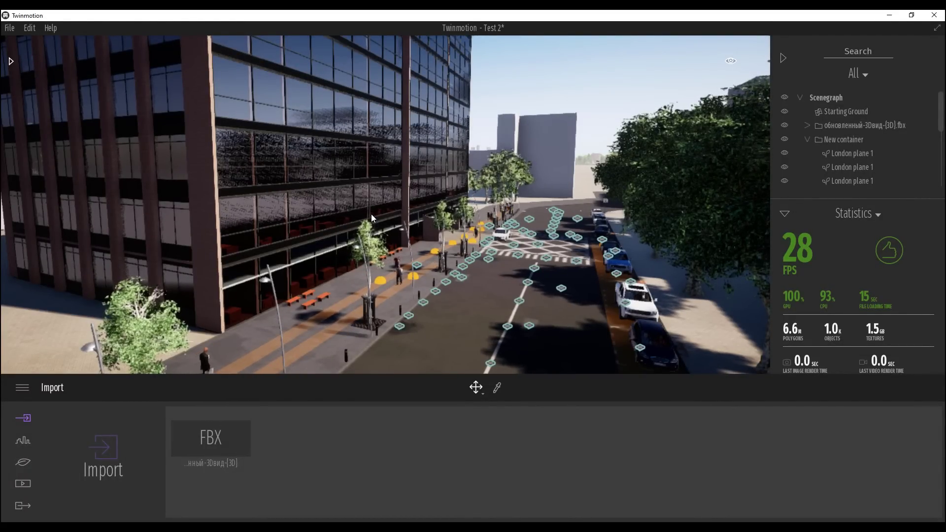
right_click_drag(371, 214, 157, 321)
key("w")
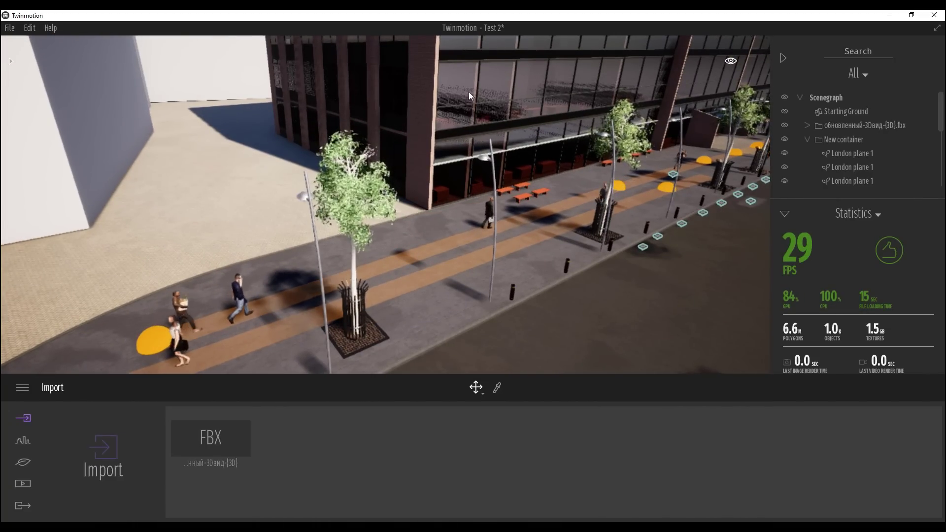
left_click_drag(480, 90, 442, 143)
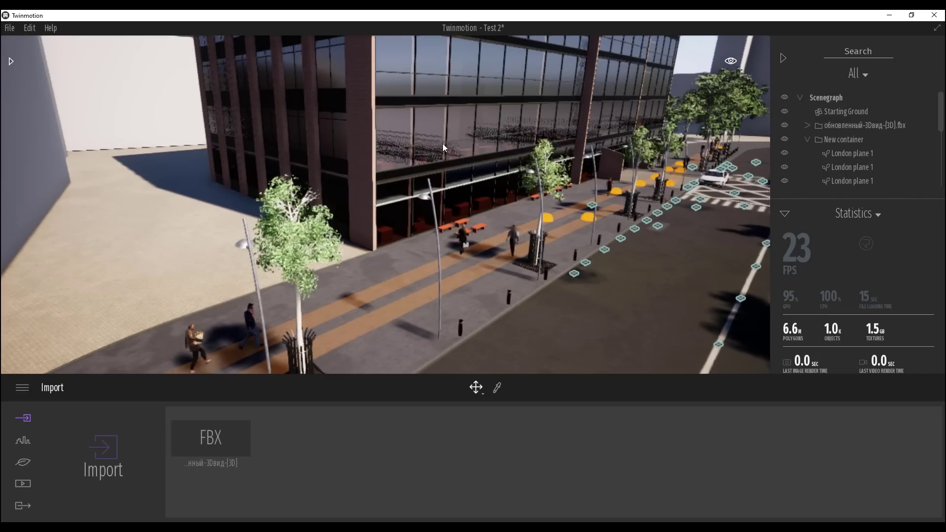
right_click_drag(476, 173, 513, 128)
- Review the rendering quality presets in the preferences and close the settings with OK
left_click(29, 28)
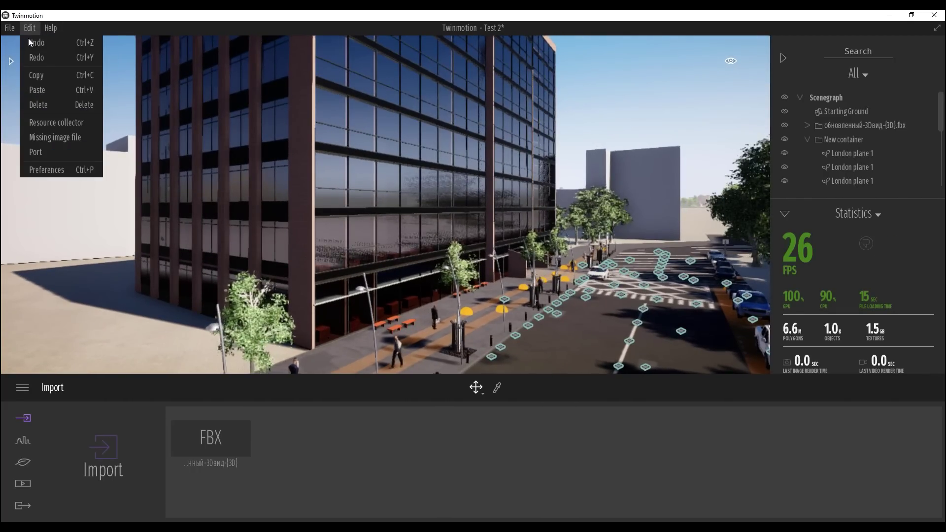
left_click(58, 168)
left_click(466, 163)
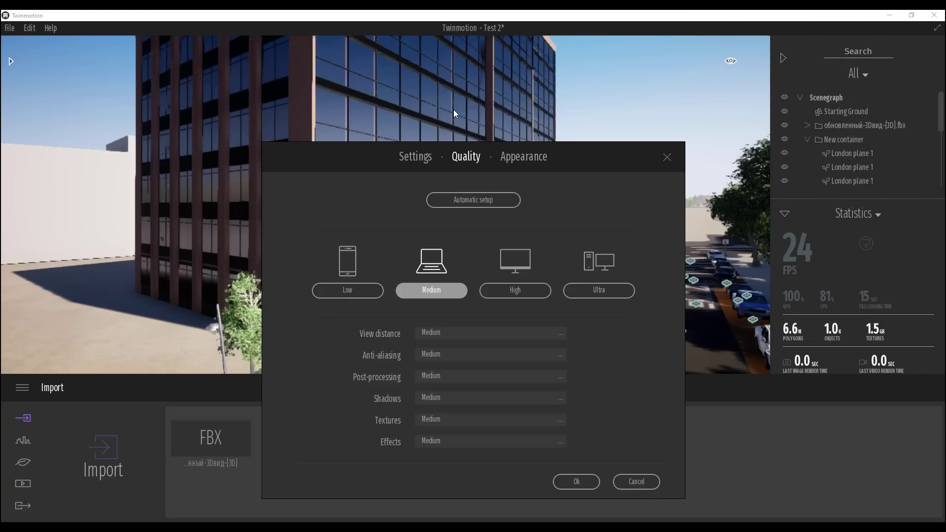
left_click(577, 481)
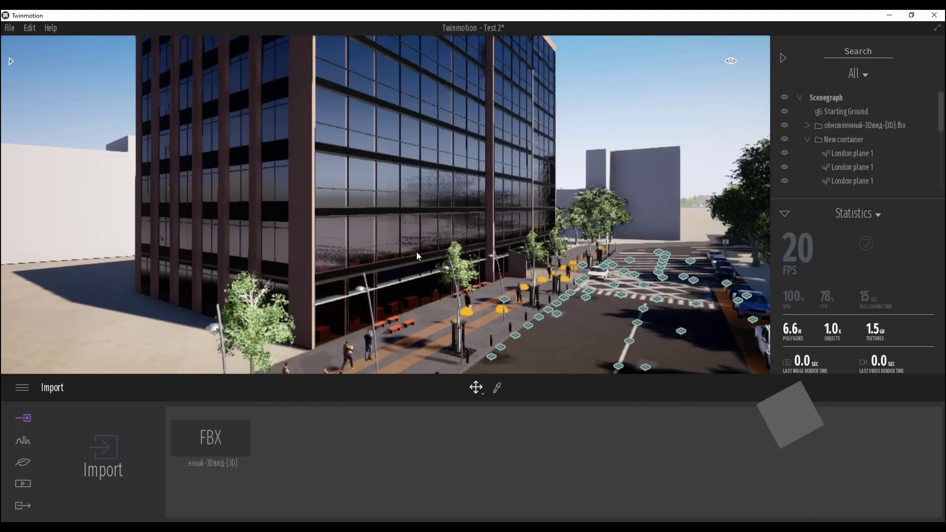
- Collapse the statistics section and expand the imported обновленный-3Dвид-{3D}.fbx group in the scenegraph
right_click_drag(439, 230, 534, 254)
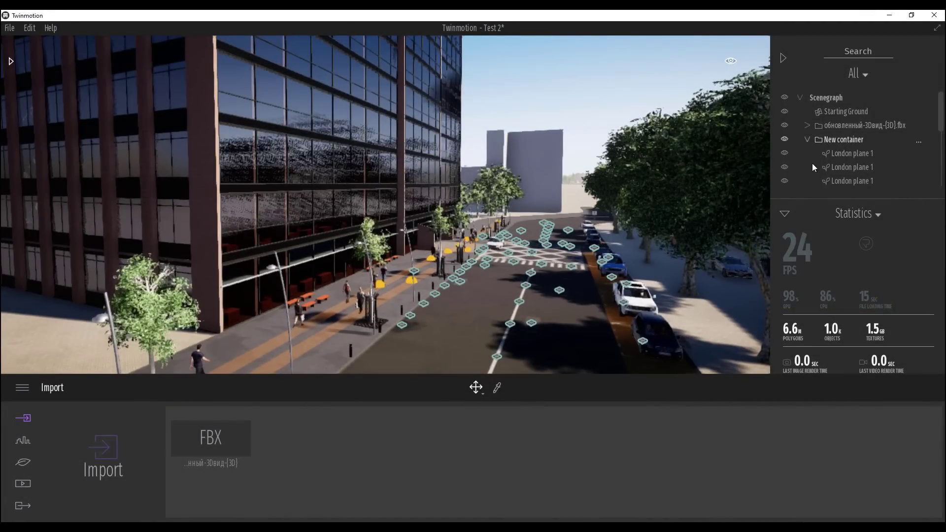
left_click(784, 214)
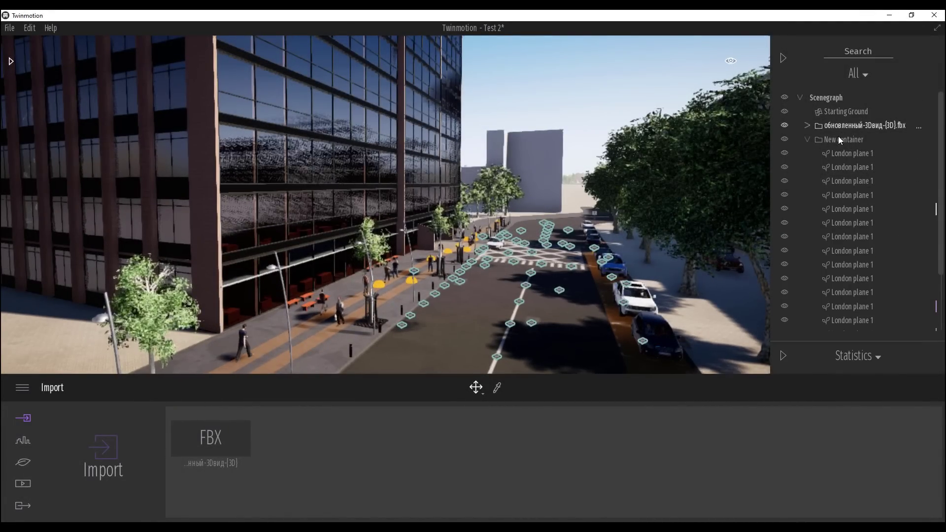
left_click(808, 126)
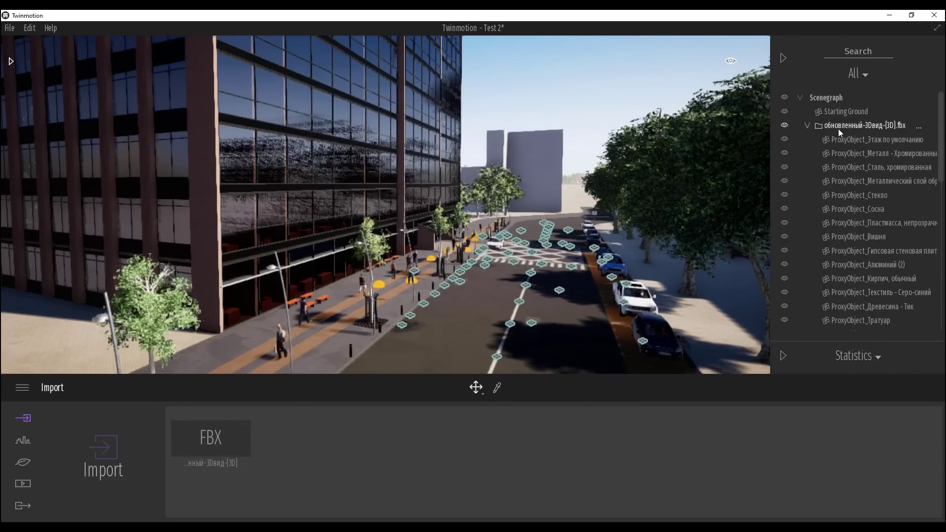
- Select the imported model's material objects one by one, including Сосна, Металлический слой and Алюминий (2), to examine which building parts each covers
left_click(850, 213)
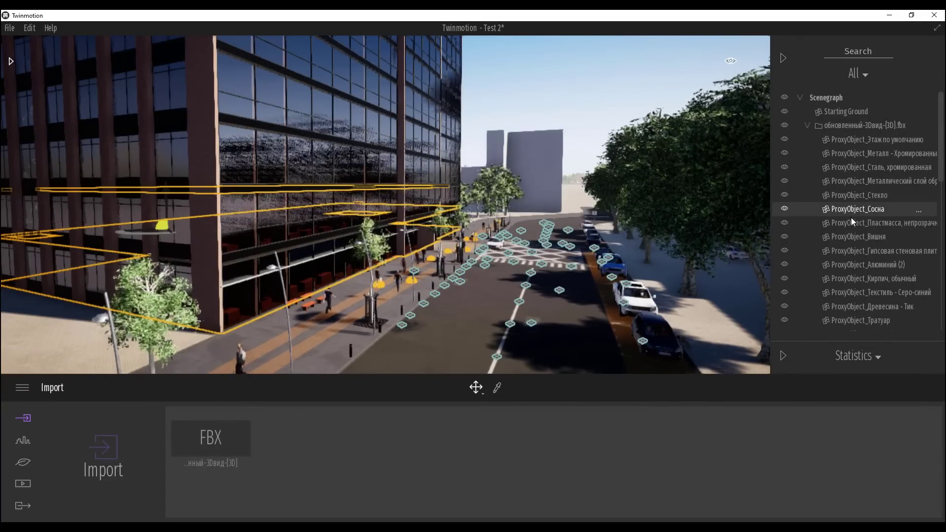
left_click(847, 265)
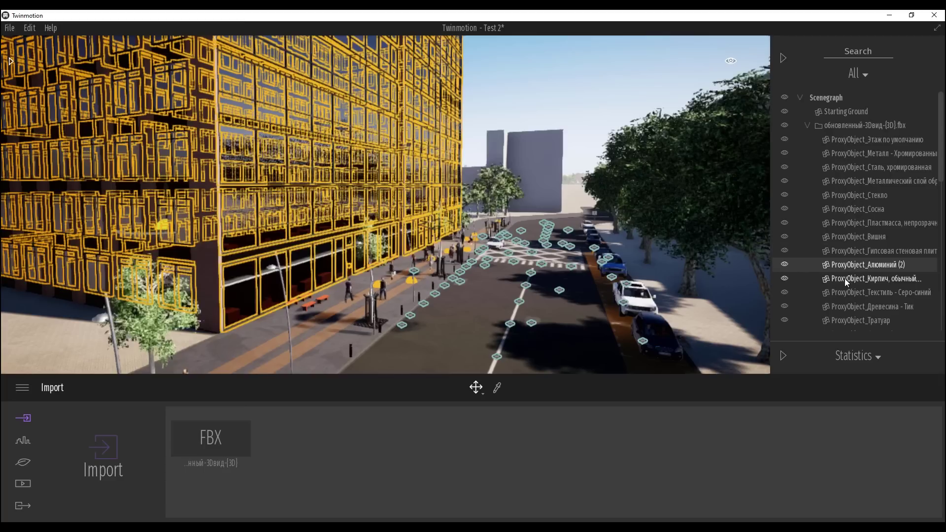
left_click(843, 281)
left_click(841, 318)
left_click(855, 266)
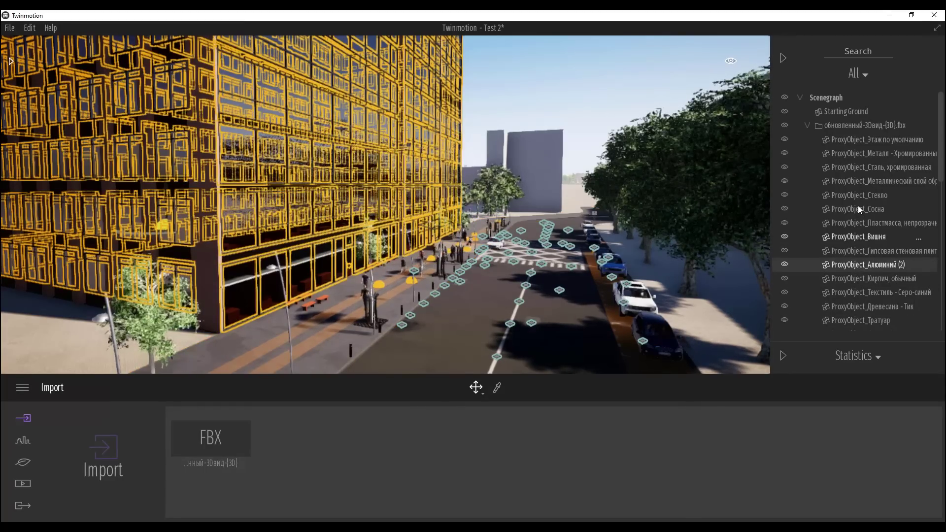
left_click(858, 206)
left_click(865, 150)
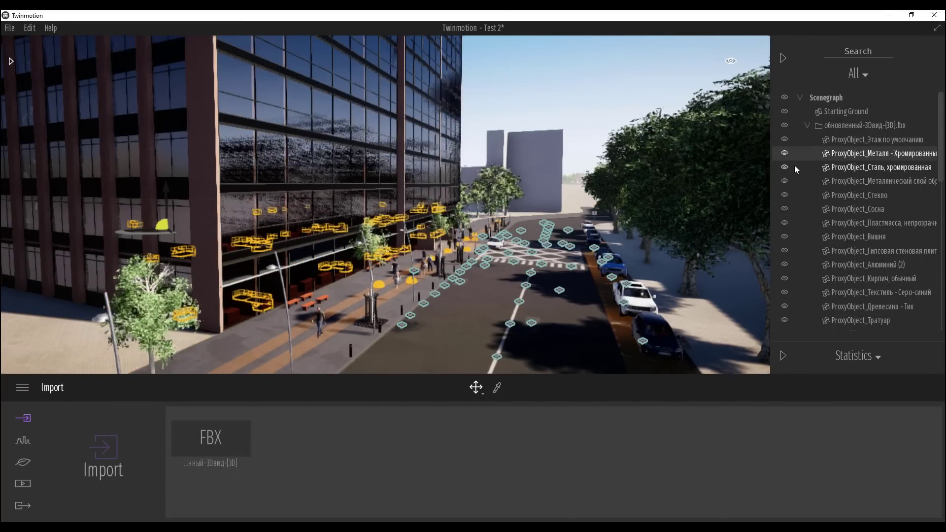
left_click(866, 182)
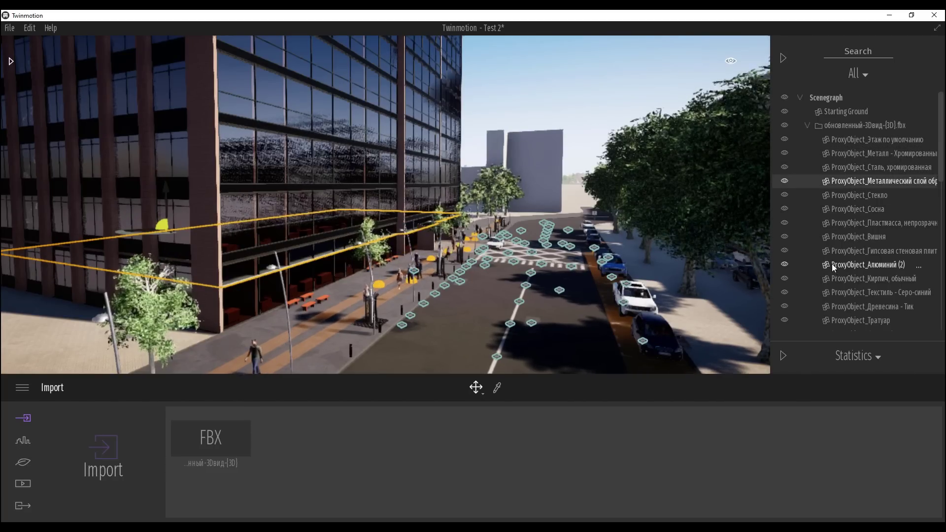
left_click(852, 260)
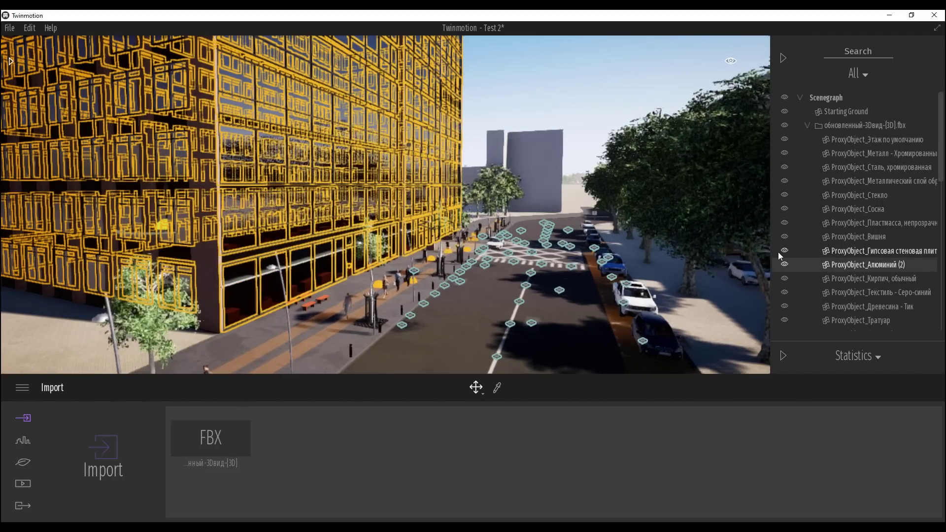
- Try moving the ProxyObject_Алюминий (2) window frames away from the building, undo the move and clear the selection
right_click_drag(326, 234, 185, 165)
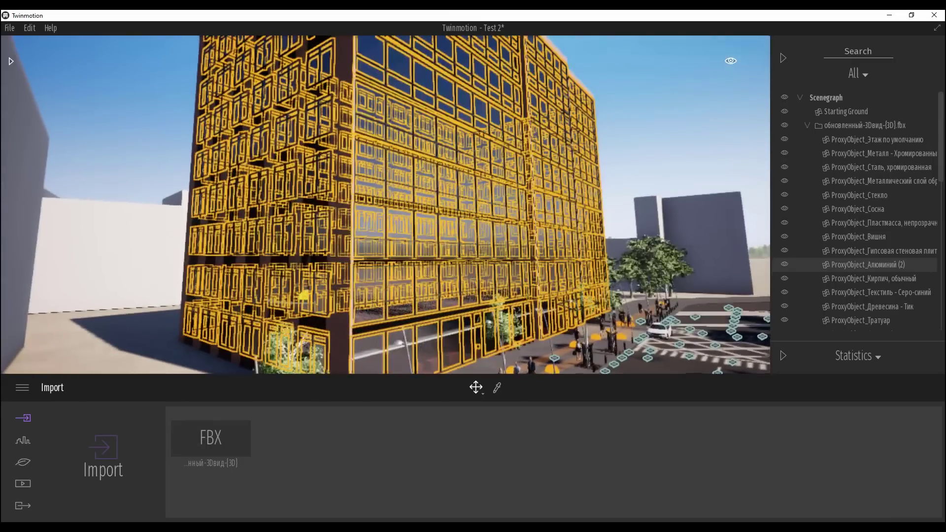
right_click_drag(288, 204, 279, 239)
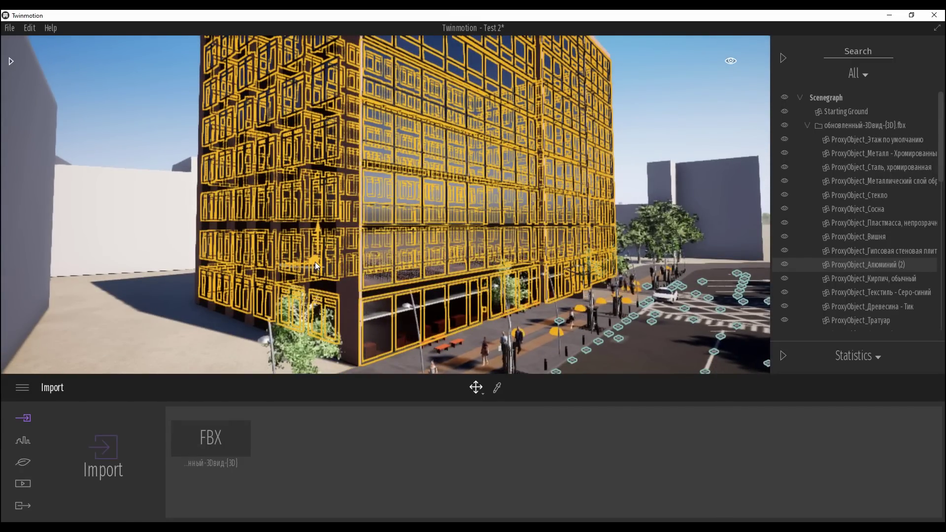
left_click_drag(314, 261, 745, 161)
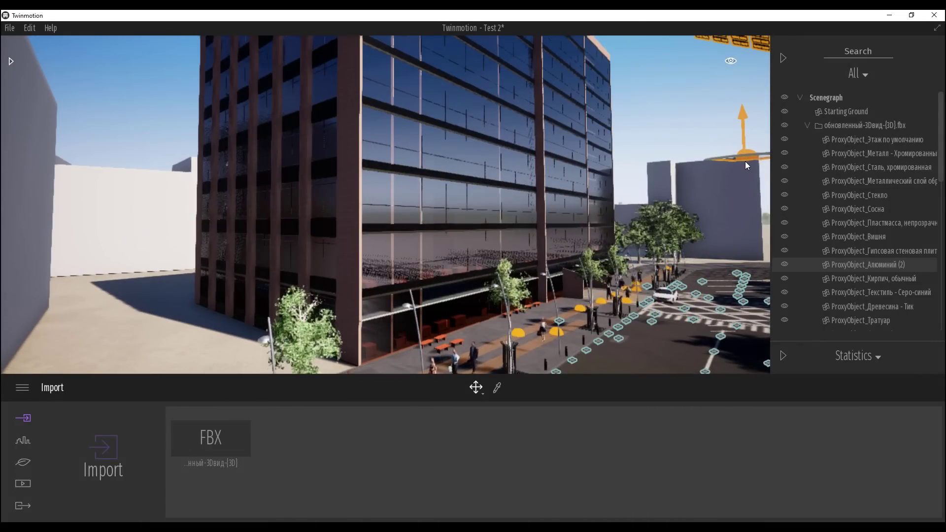
key("ctrl+z")
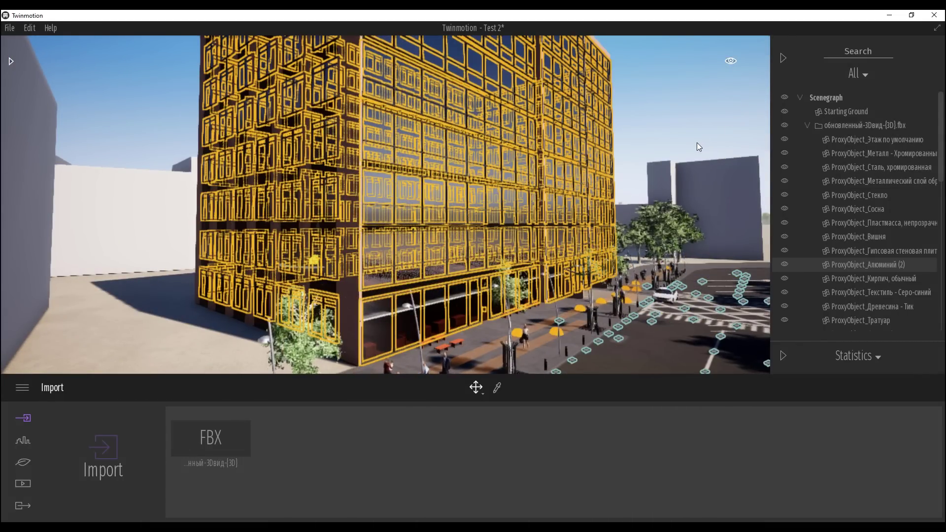
left_click(656, 115)
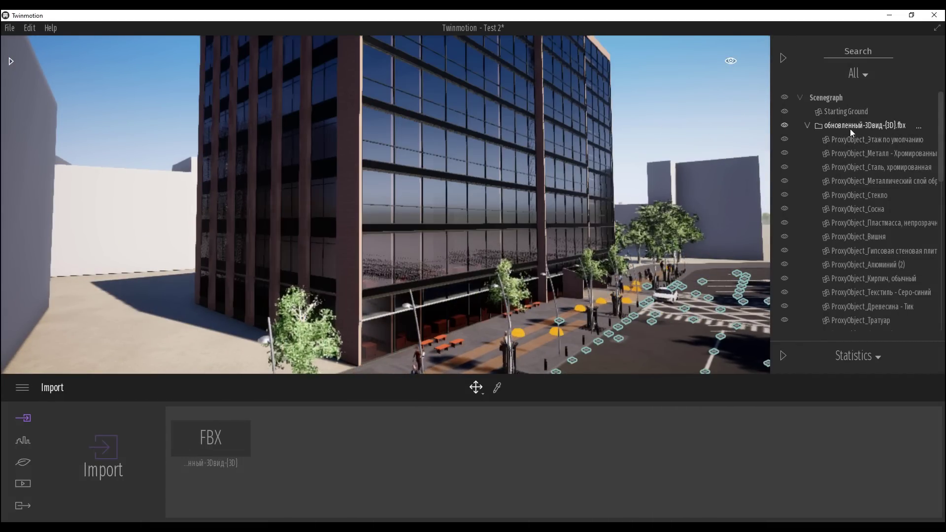
- Collapse the imported обновленный-3Dвид-{3D}.fbx group and the container of London plane trees in the scenegraph
left_click(806, 125)
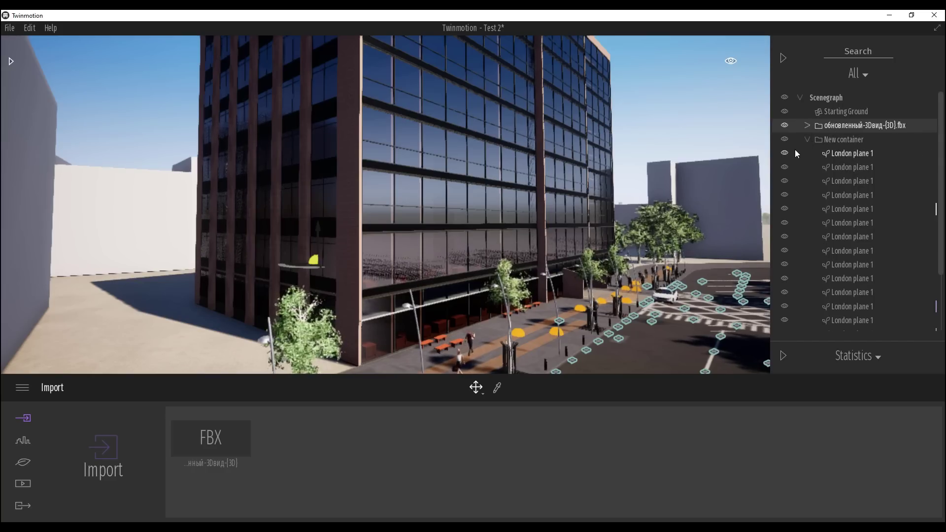
left_click(807, 140)
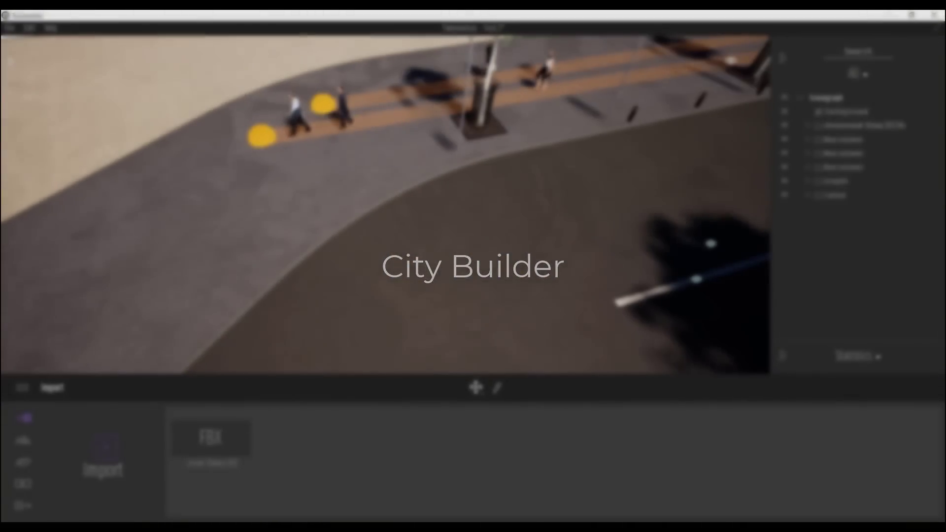
scroll(385, 205, "down", 8)
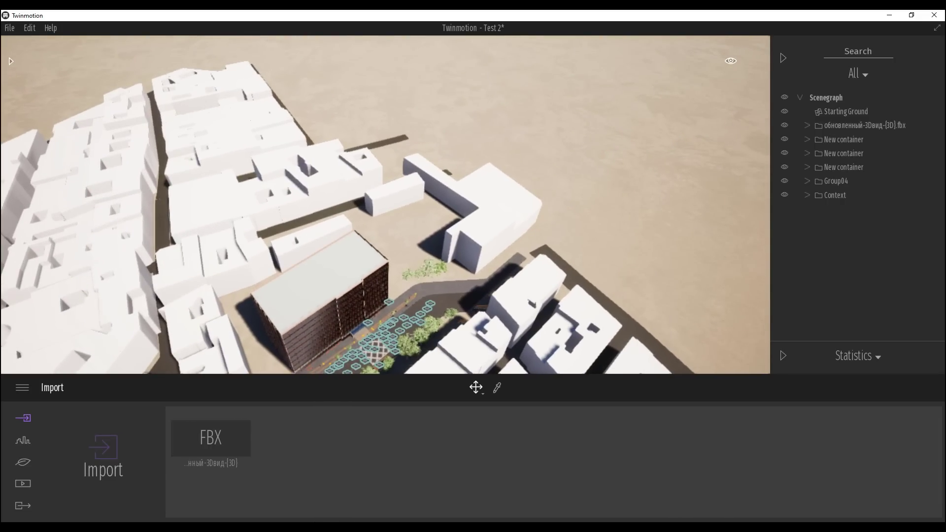
- Open the OpenStreetMap context map from the Urban tools for bringing in surrounding city blocks
right_click_drag(366, 121, 321, 148)
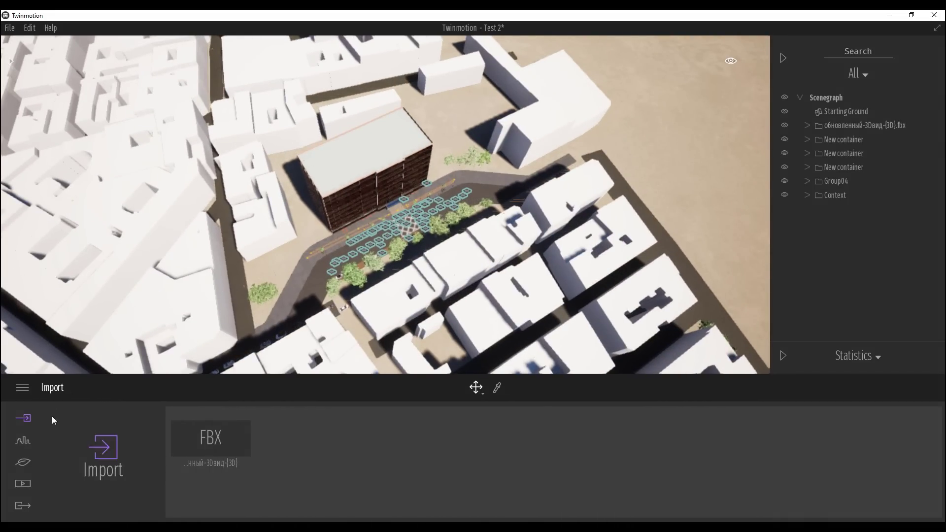
left_click(23, 441)
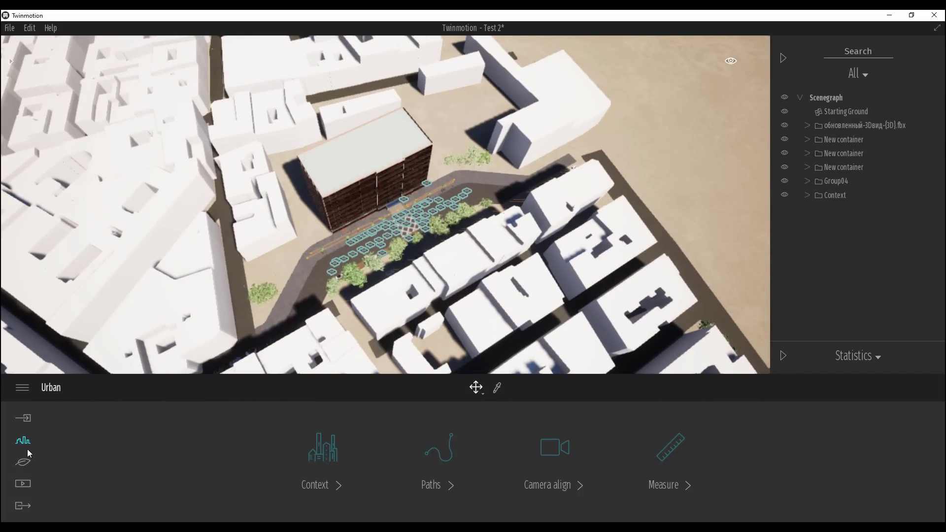
left_click(319, 455)
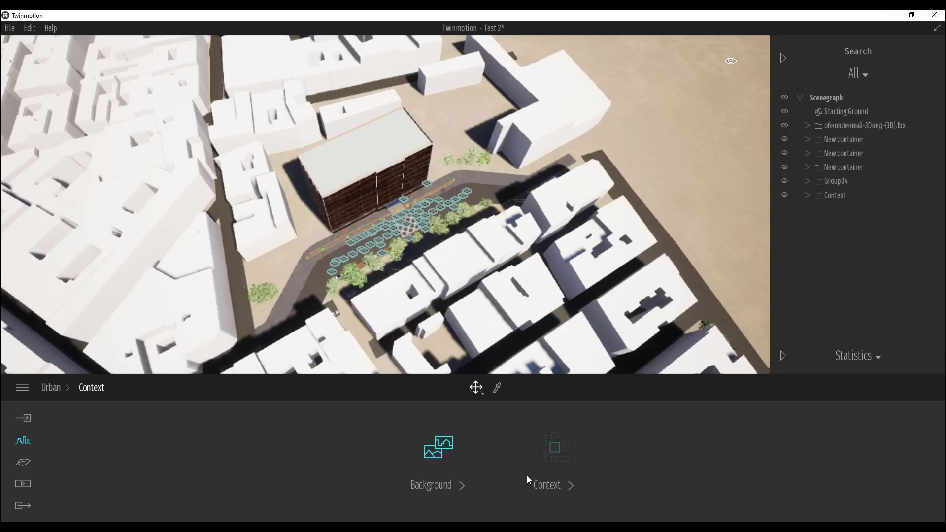
left_click(559, 450)
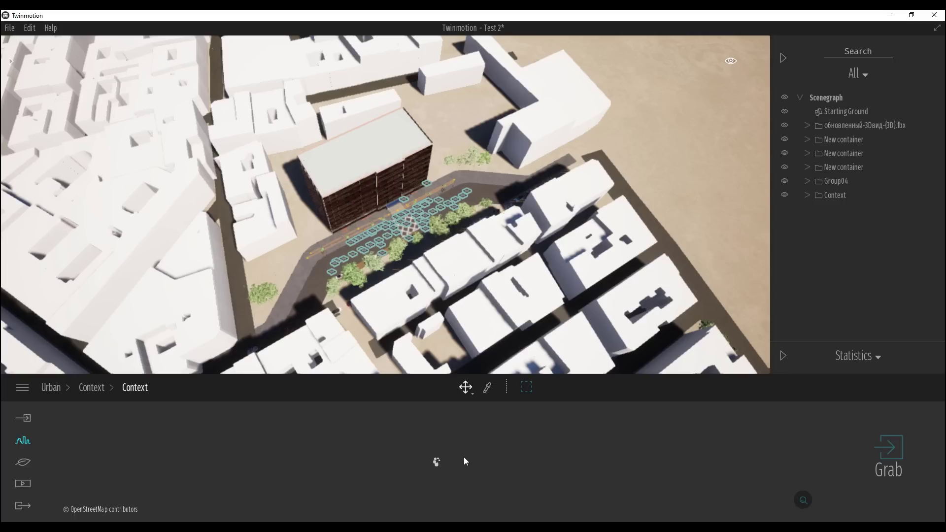
- Locate the Paris neighbourhood around Rue Tesson, between the canal and Belleville, on the context map
left_click_drag(338, 451, 509, 451)
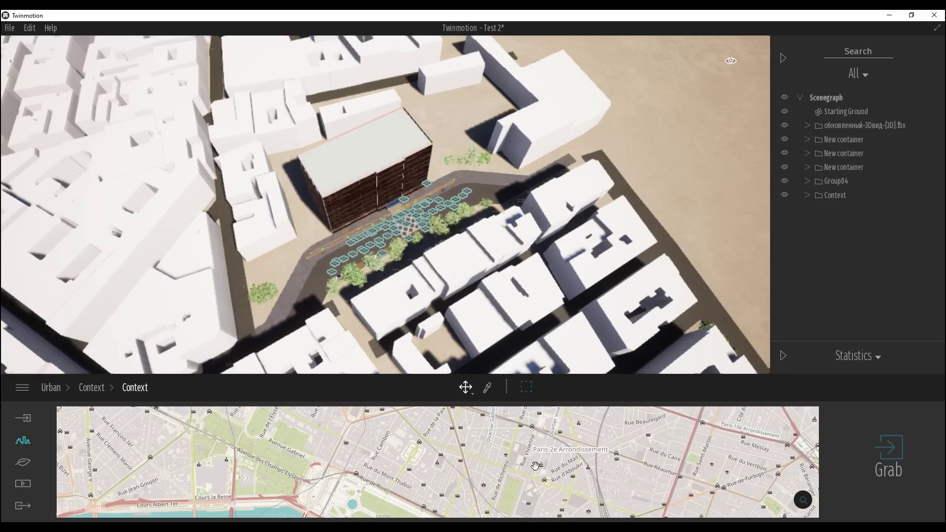
left_click_drag(607, 470, 301, 503)
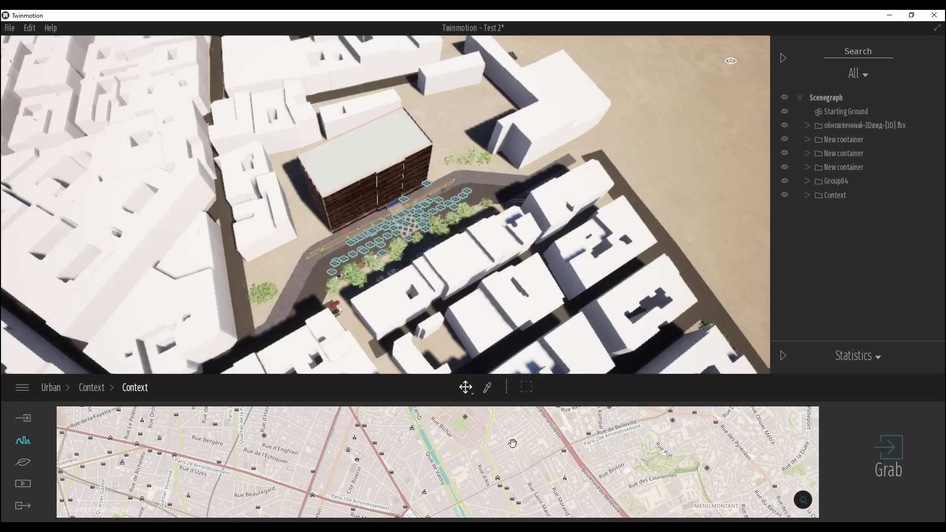
scroll(513, 441, "up", 1)
left_click_drag(513, 441, 471, 475)
scroll(475, 481, "up", 1)
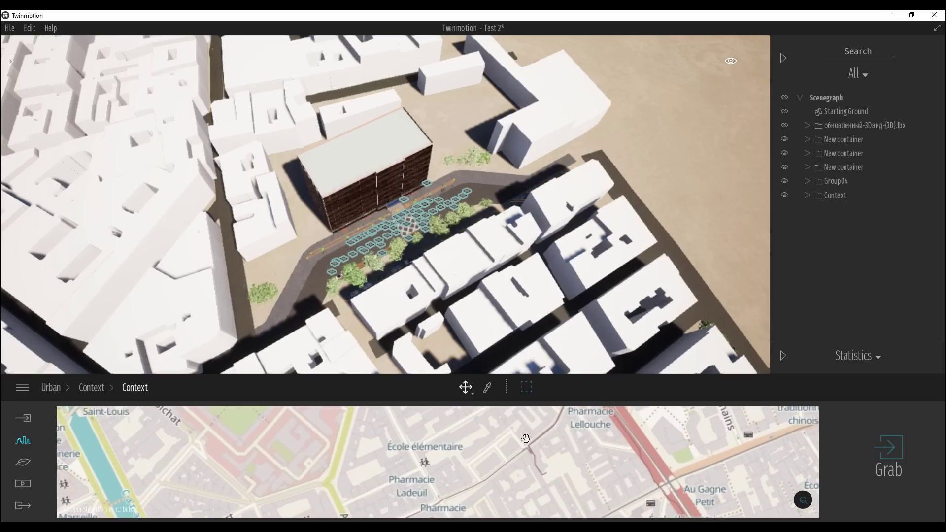
left_click_drag(455, 467, 429, 454)
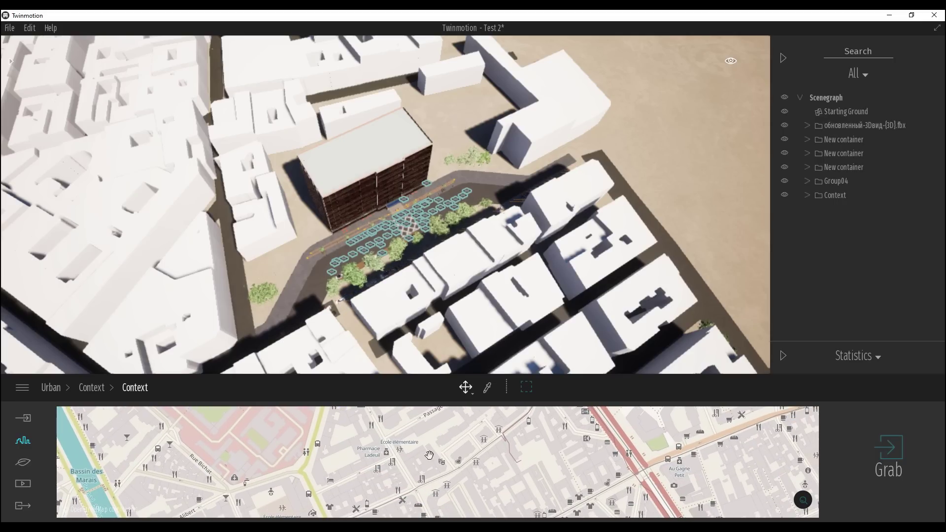
scroll(513, 456, "down", 1)
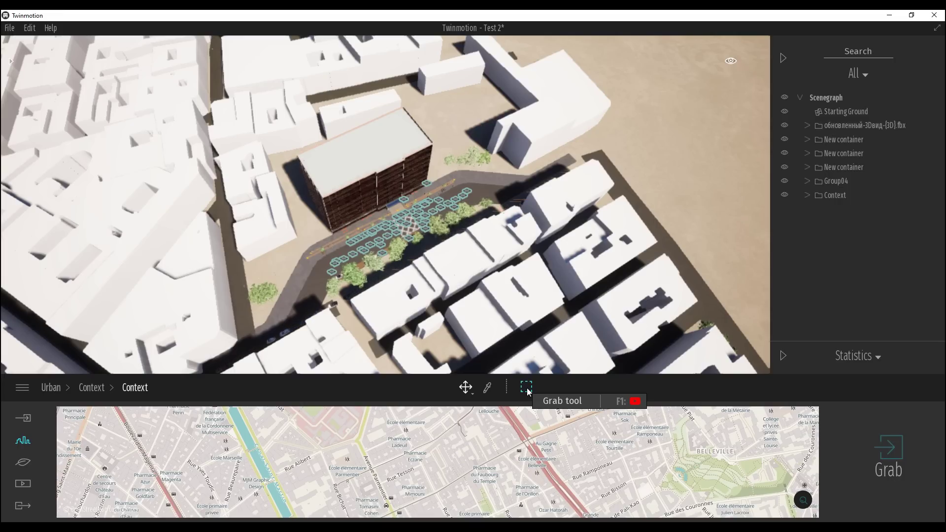
- Frame the blocks around Pharmacie Ladeuil and Rue Tesson with the Grab tool and grab them into the scene
left_click(526, 387)
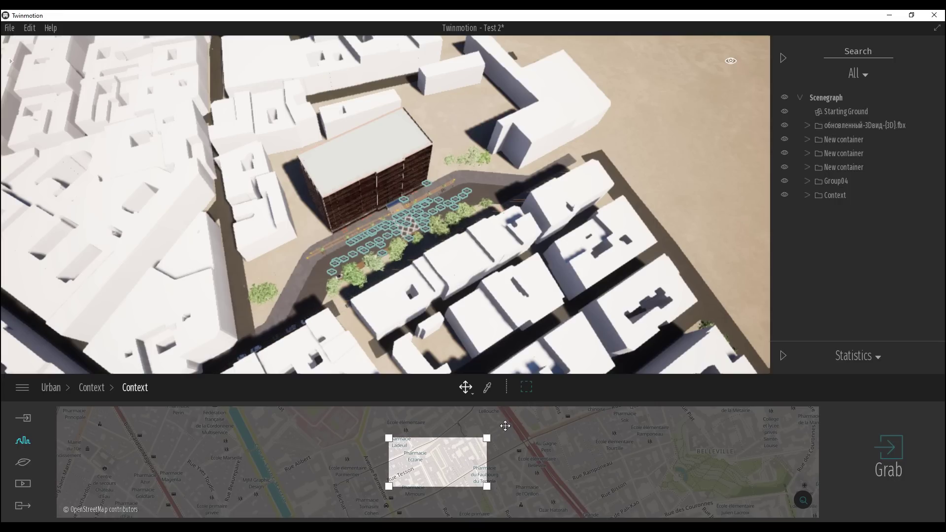
left_click_drag(505, 426, 481, 436)
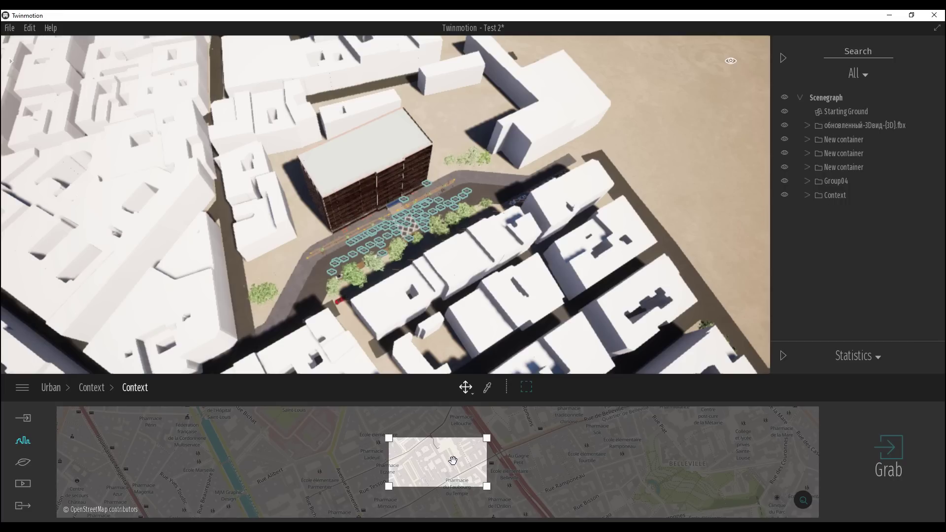
scroll(453, 461, "down", 2)
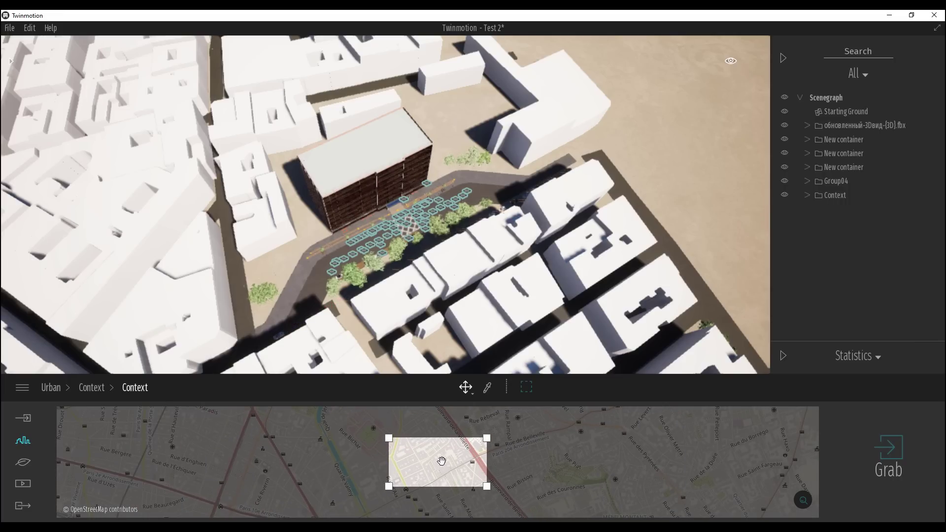
scroll(439, 460, "up", 2)
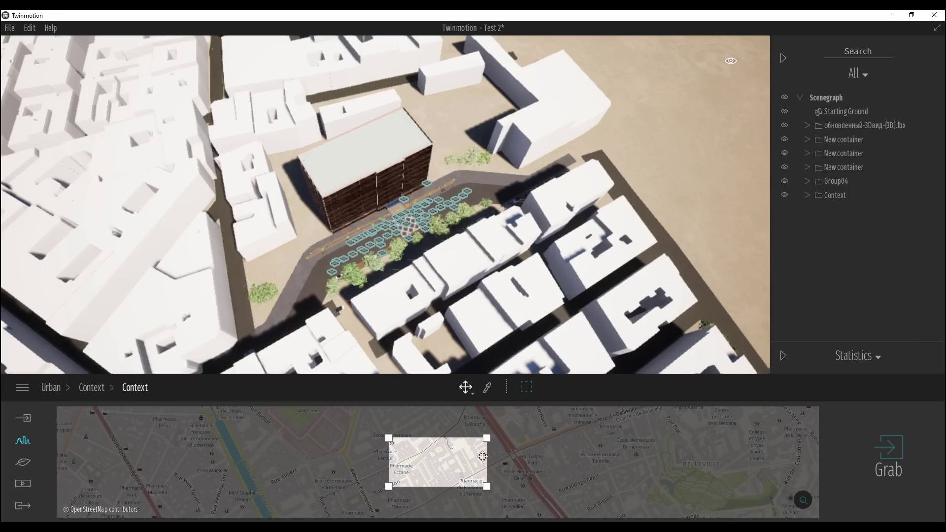
left_click(887, 449)
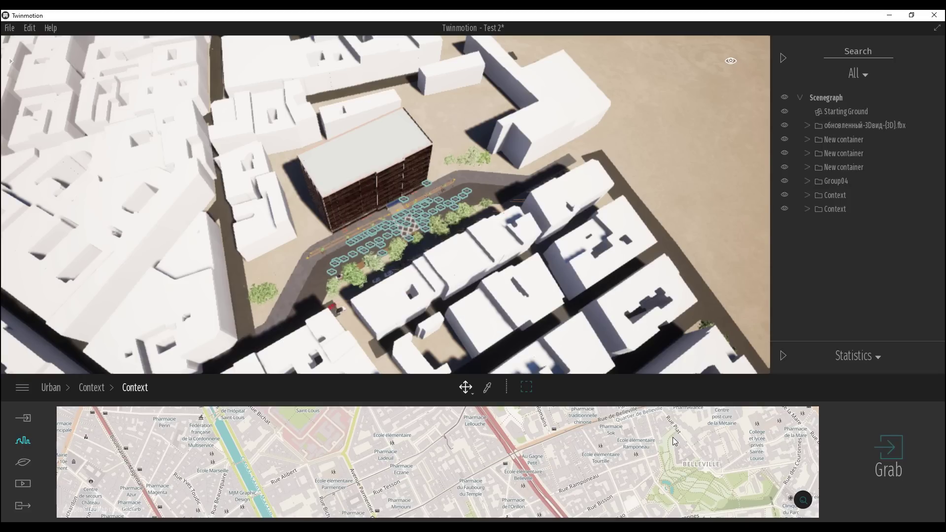
- Select the newly grabbed Context group in the scenegraph and shift it so its ground plane clears the starting ground
right_click_drag(467, 217, 426, 105)
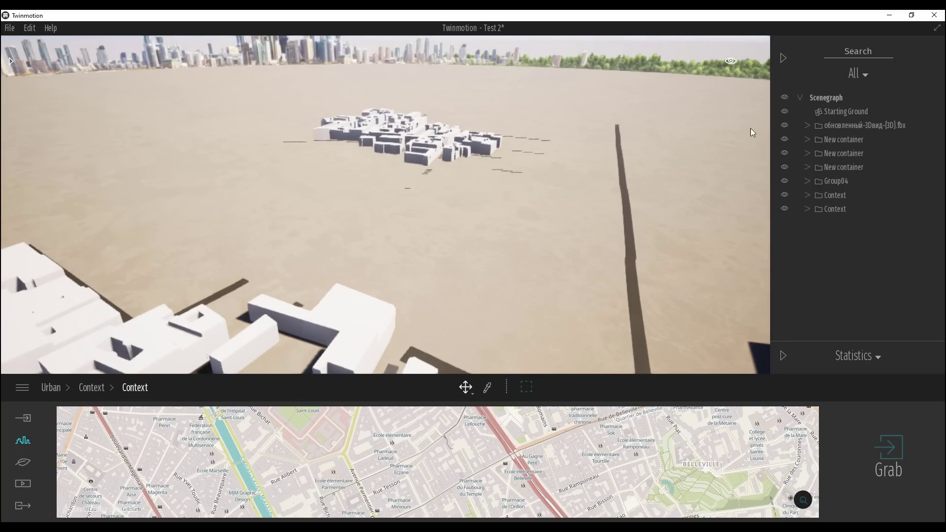
left_click(832, 209)
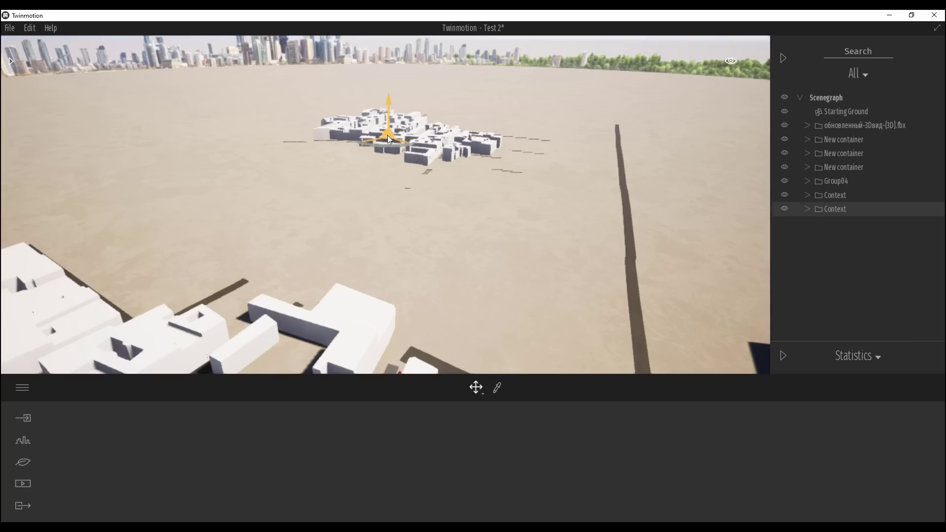
left_click_drag(387, 135, 361, 153)
right_click_drag(428, 193, 486, 123)
key("w")
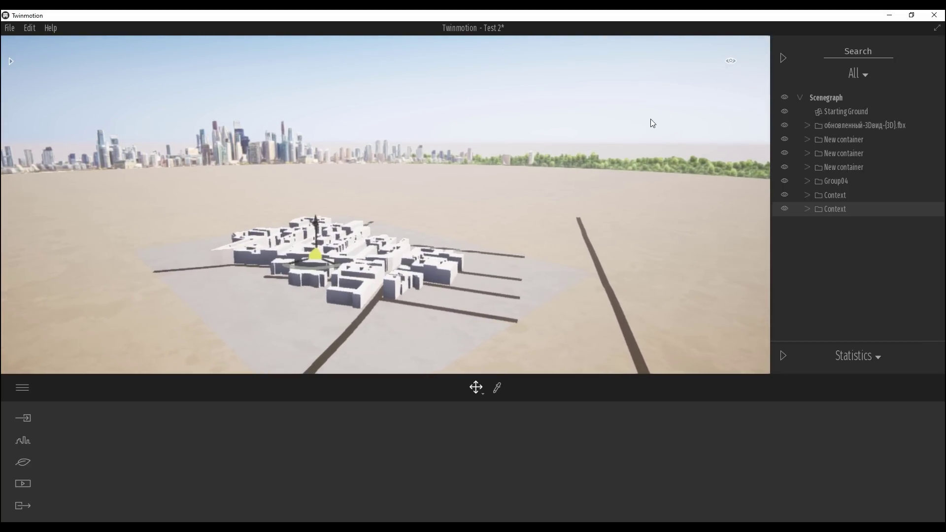
- Set the navigation speed to the car option and fly in over the newly grabbed city blocks
left_click(731, 61)
left_click(695, 90)
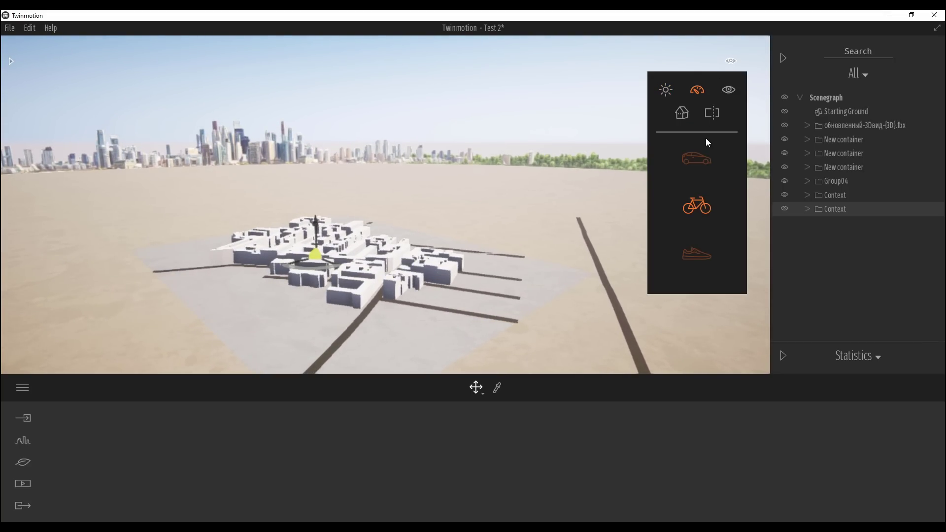
left_click(684, 164)
key("w")
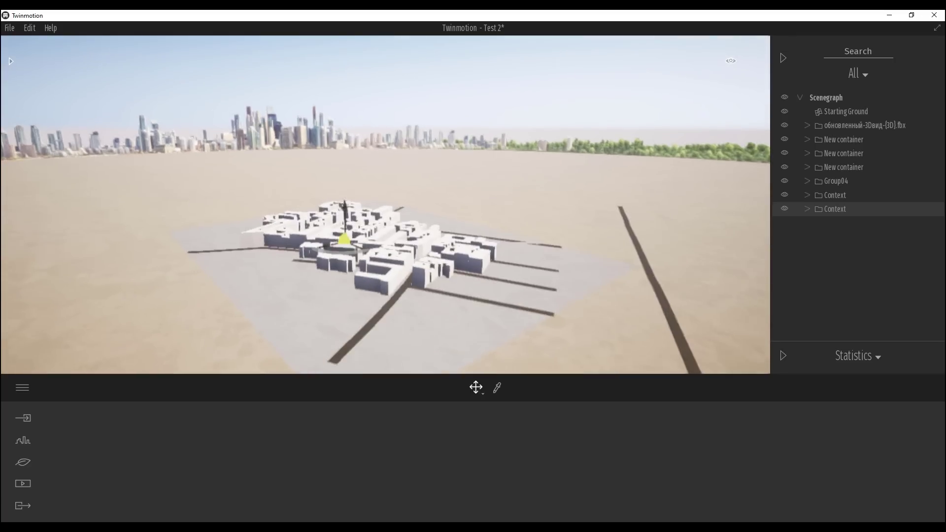
key("Up")
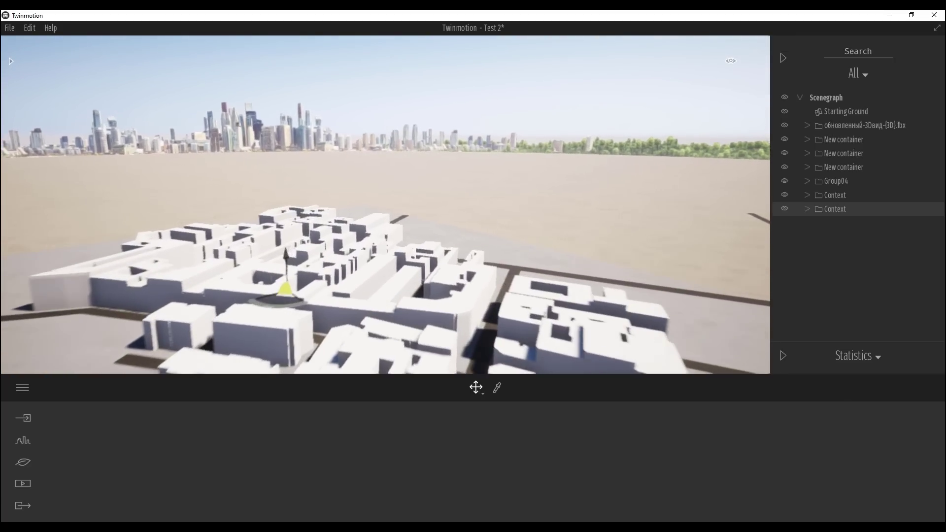
right_click_drag(385, 204, 291, 295)
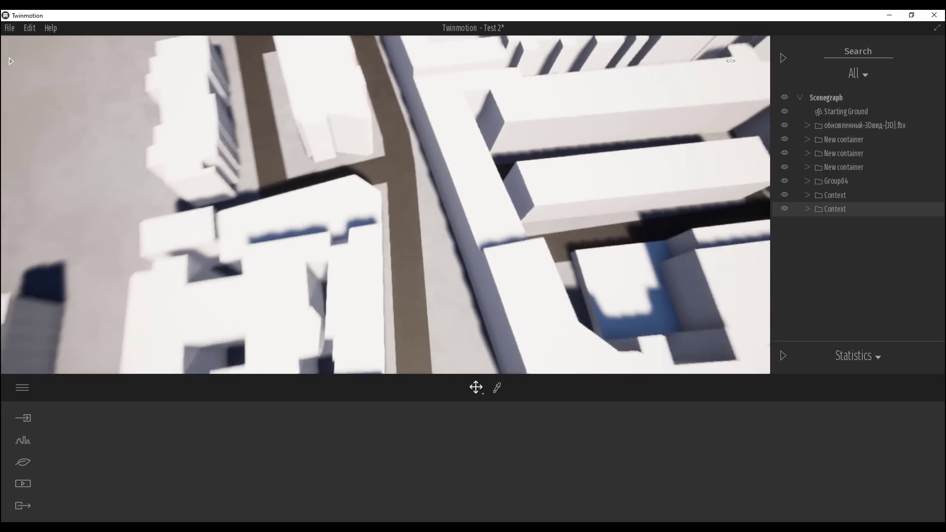
key("Down")
key("Up")
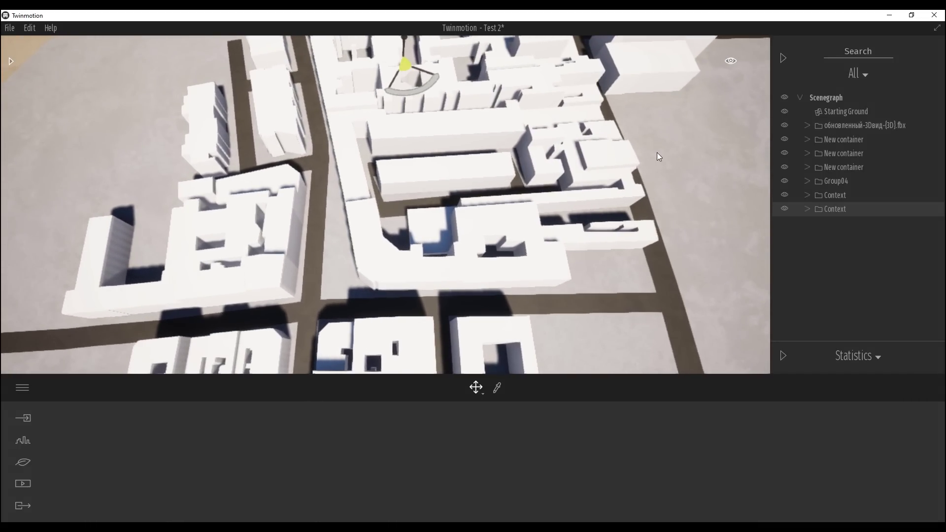
- Try deleting the curved corner building at the road junction in the new context, and undo the deletion
left_click(393, 219)
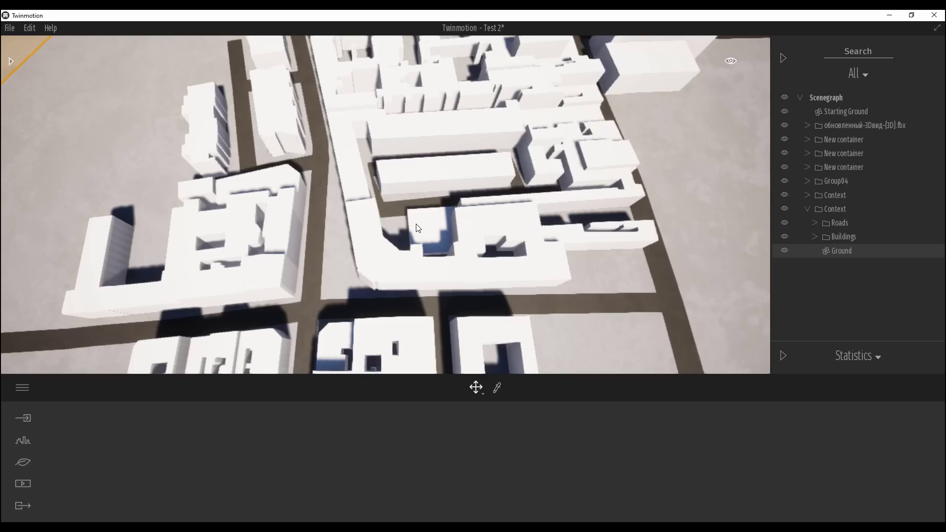
left_click(388, 264)
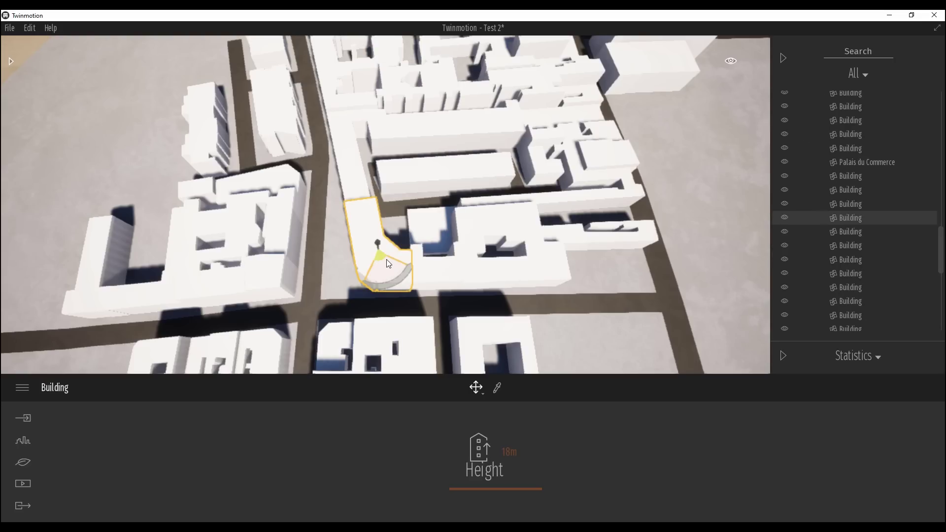
key("Delete")
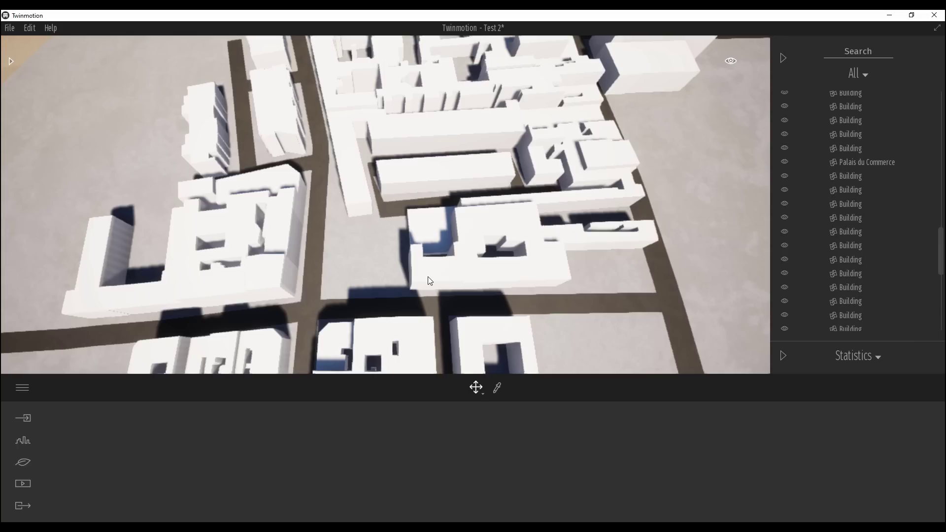
key("ctrl+z")
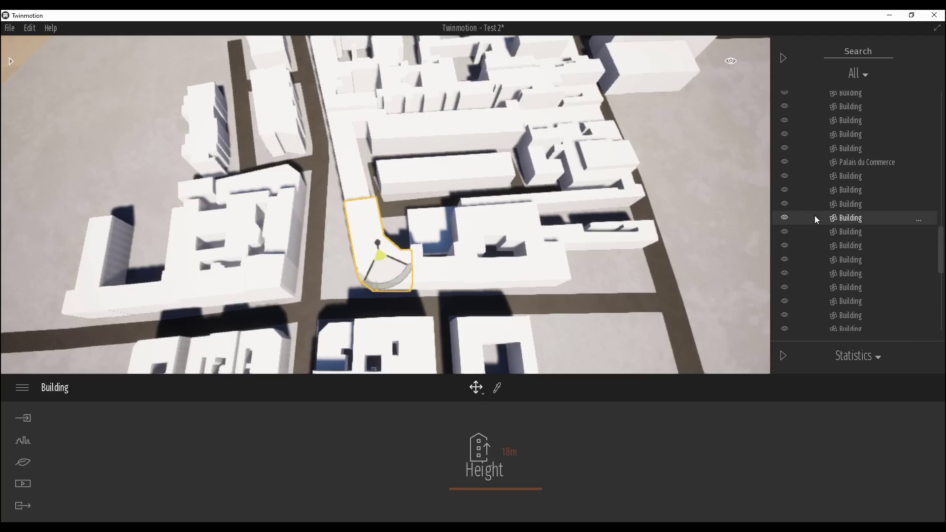
- Hide the selected corner building through the scenegraph, show it again and deselect it
left_click(784, 218)
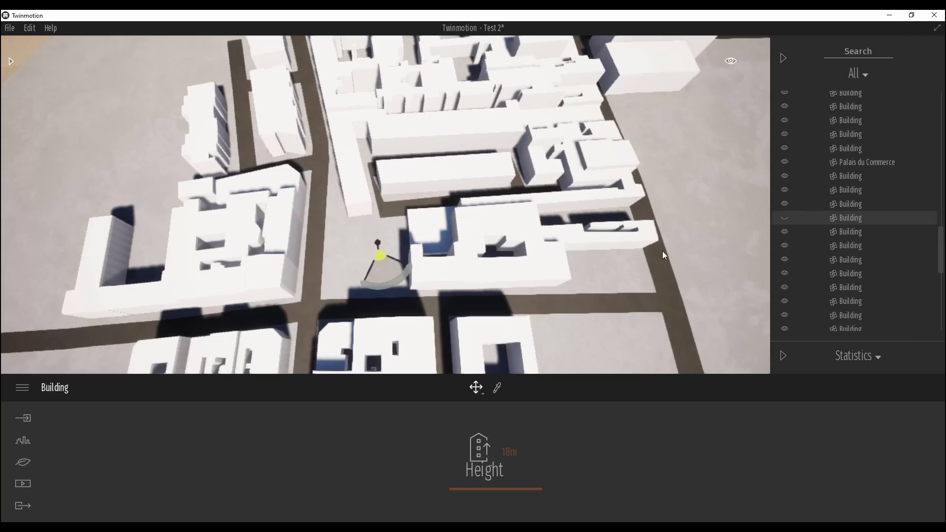
left_click(784, 218)
left_click(659, 182)
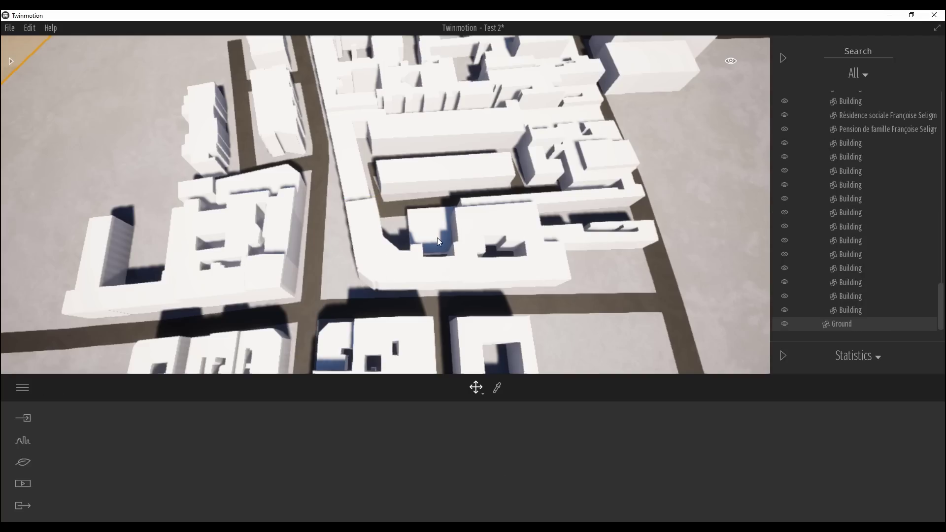
- Select the curved corner building at the road junction again and set its height to 97 m
right_click_drag(436, 238, 417, 234)
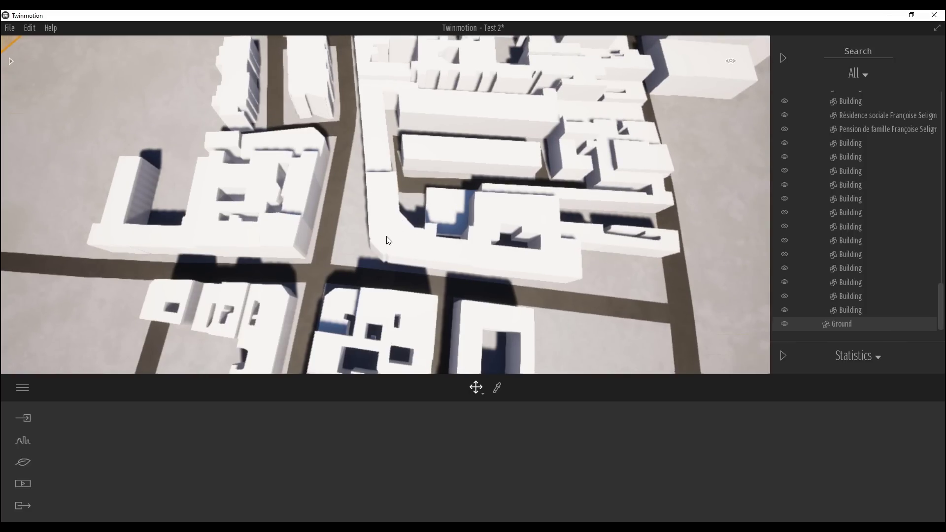
left_click(396, 217)
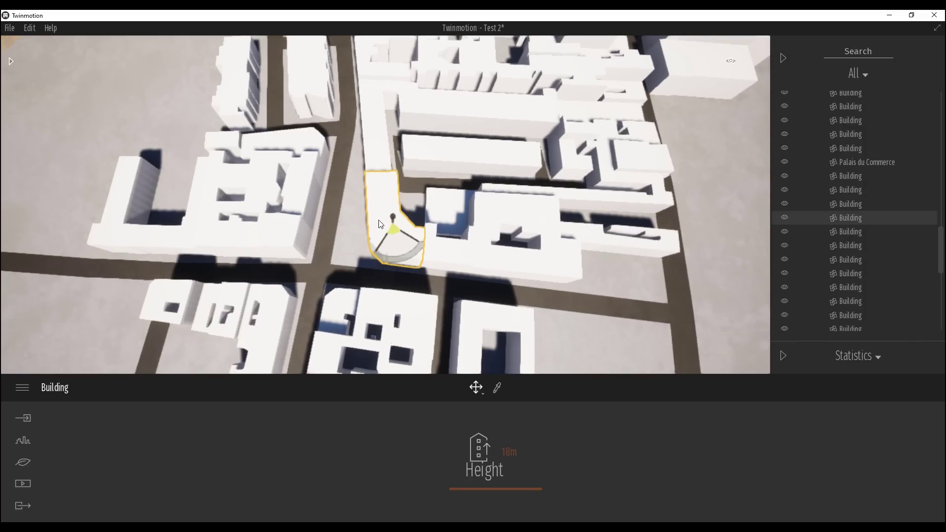
right_click_drag(379, 220, 367, 229)
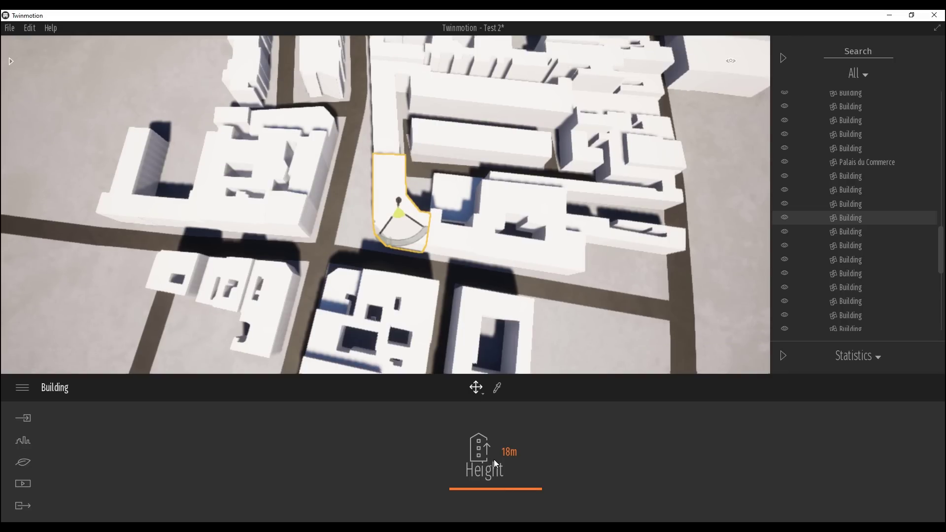
left_click_drag(495, 489, 501, 456)
- Return to the imported office building and switch the camera to the top view
right_click_drag(443, 295, 380, 168)
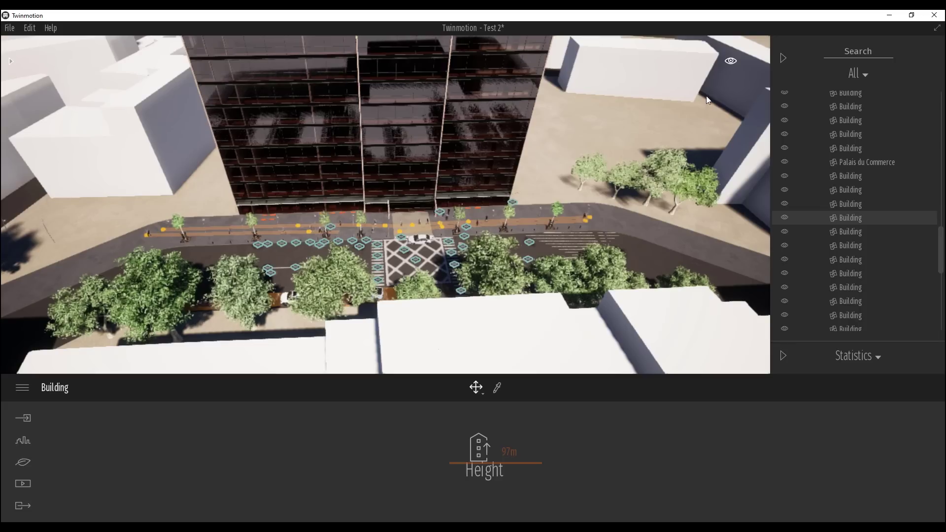
left_click(732, 62)
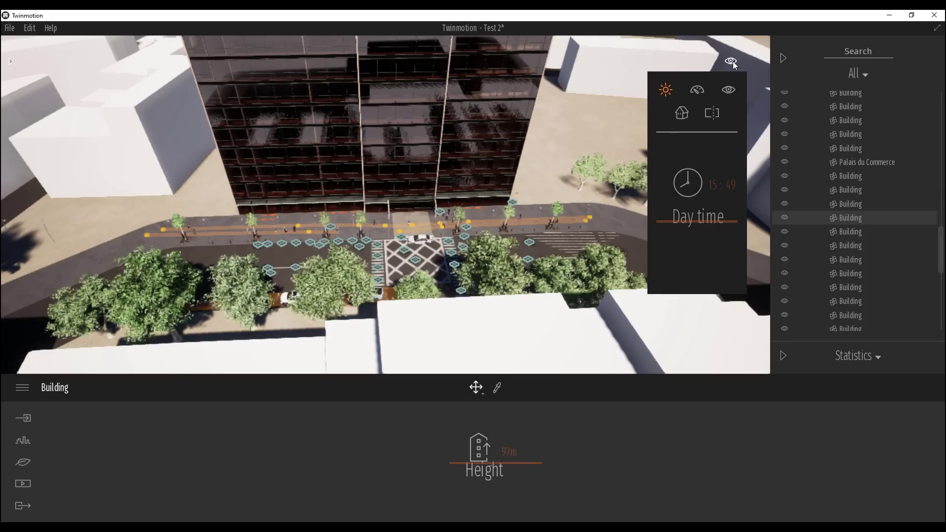
left_click(680, 118)
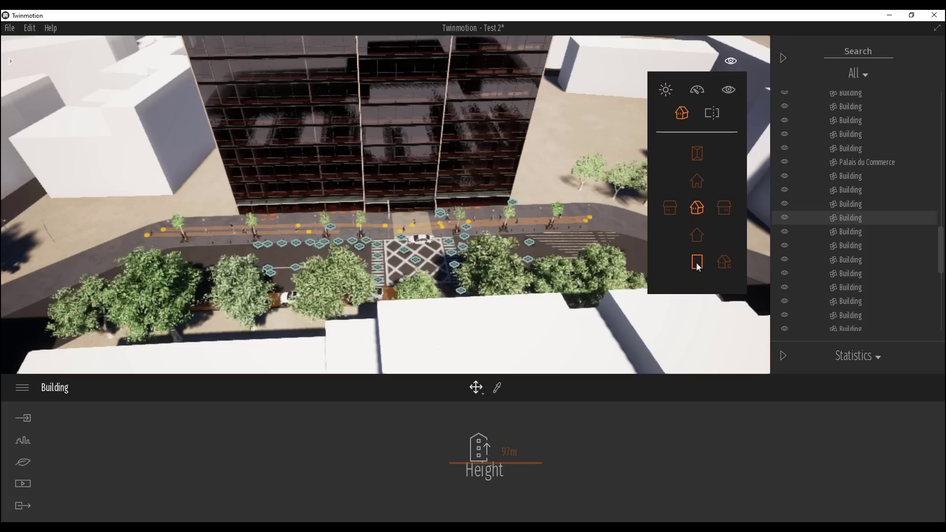
left_click(696, 153)
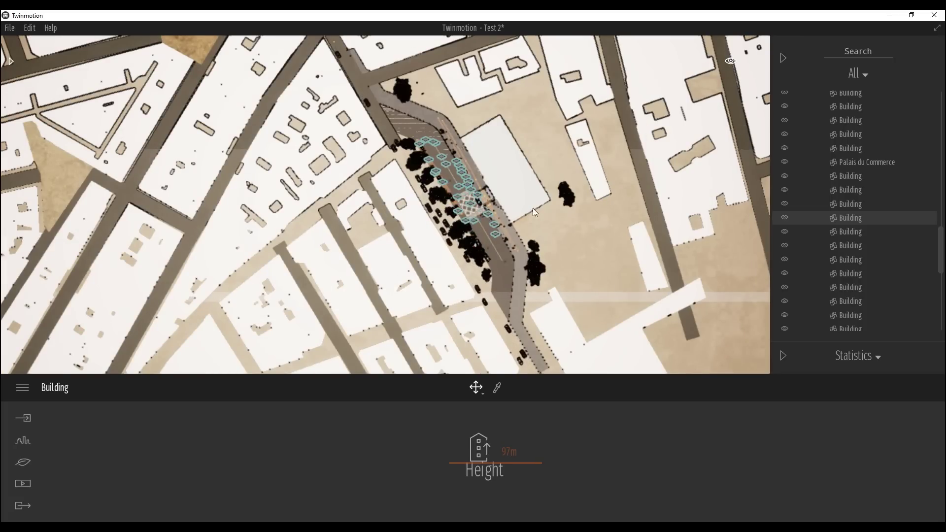
- Inspect the office building and the surrounding city blocks from above in the top view
scroll(538, 166, "up", 4)
scroll(460, 212, "down", 5)
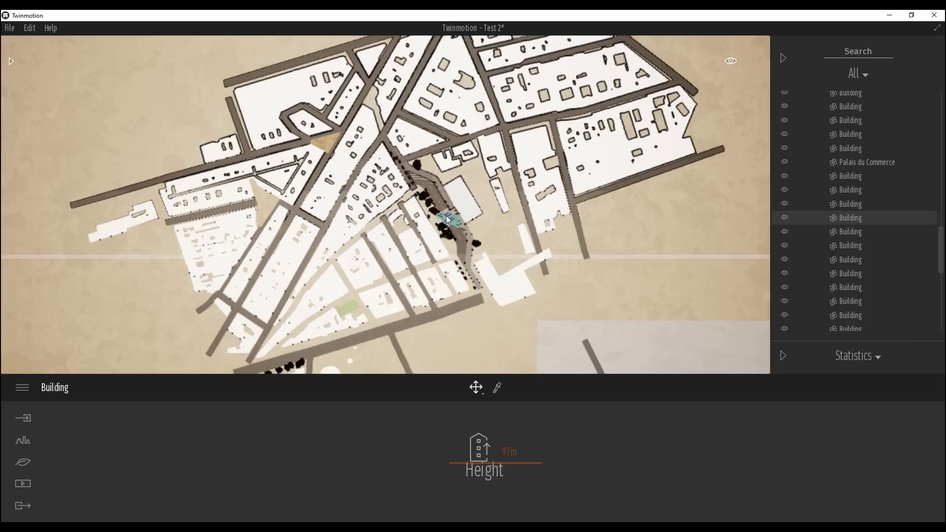
scroll(445, 214, "up", 3)
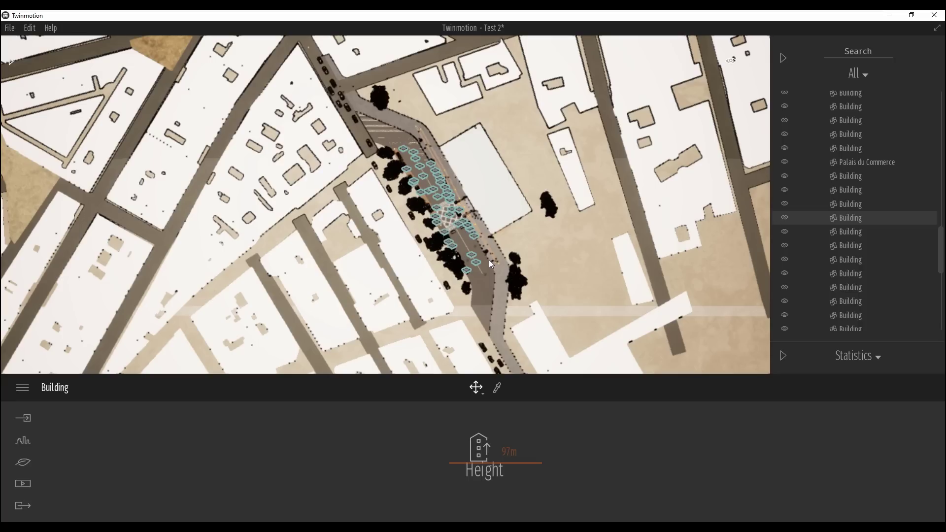
scroll(458, 221, "up", 3)
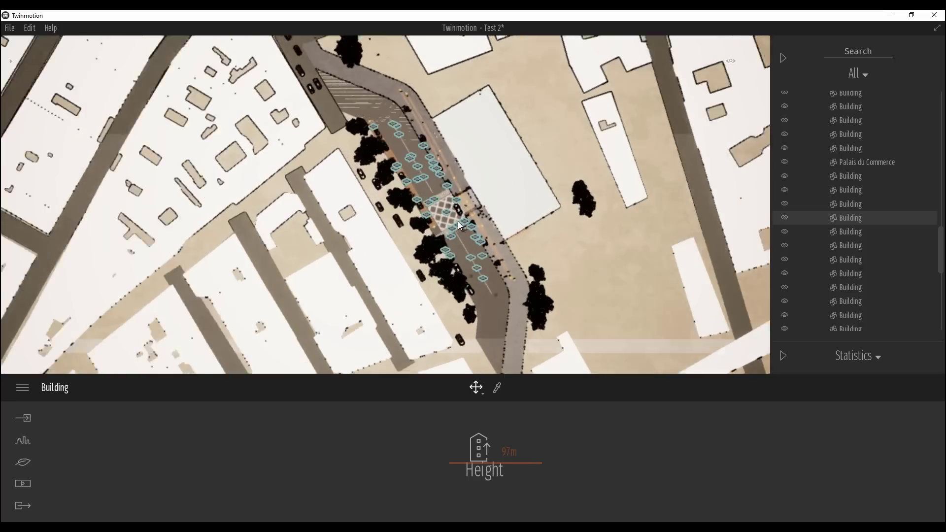
scroll(457, 221, "down", 2)
scroll(513, 137, "up", 1)
scroll(495, 219, "down", 2)
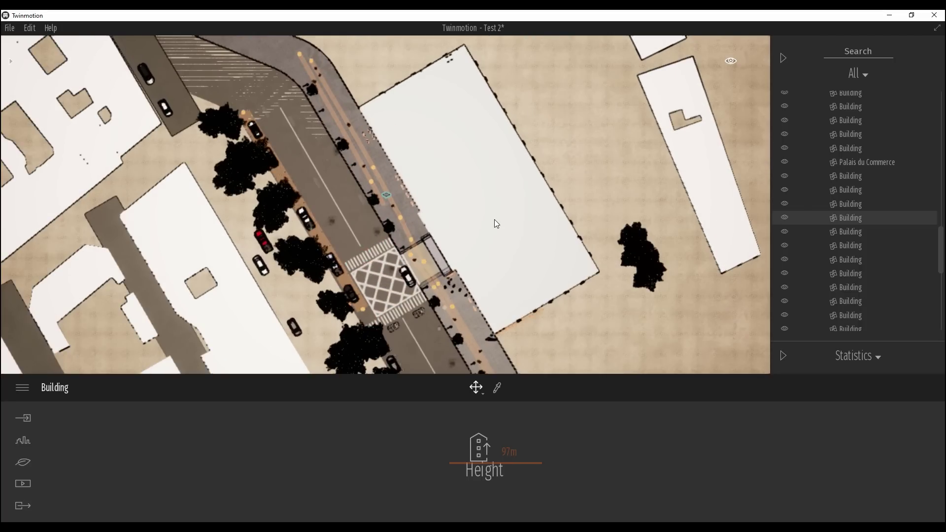
- Switch the camera to the right view and bring the tall context building into frame
left_click(730, 64)
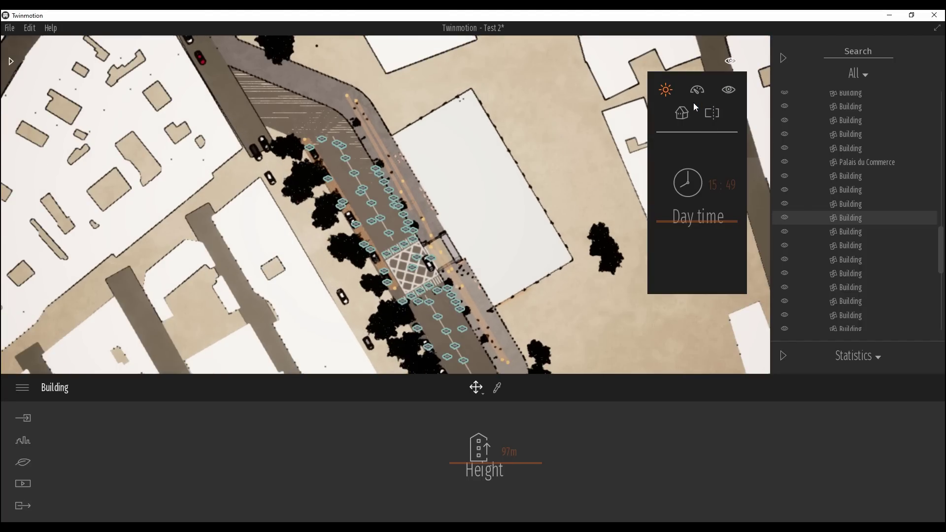
left_click(682, 113)
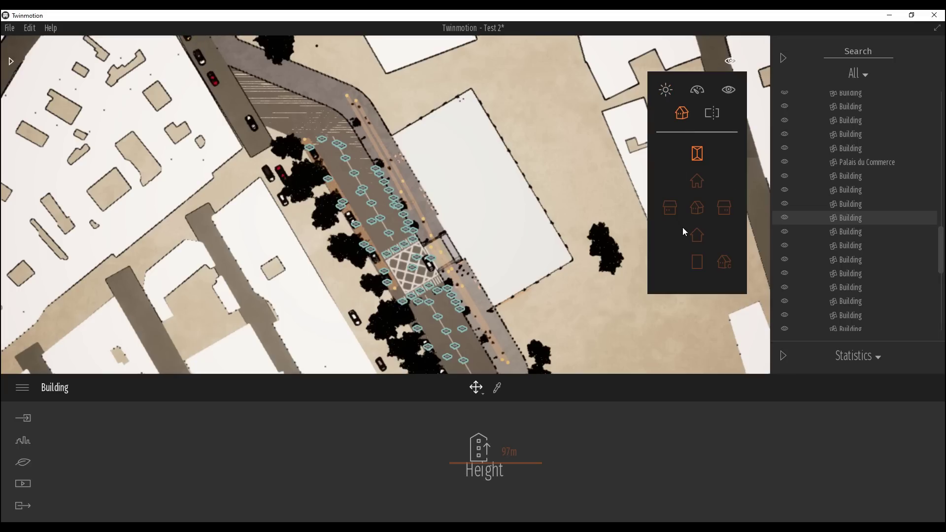
left_click(722, 208)
scroll(544, 258, "down", 5)
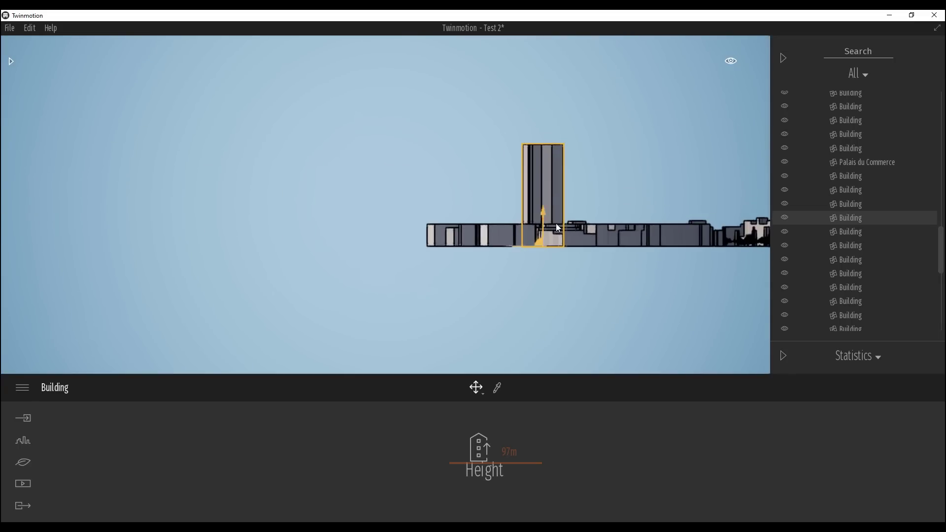
scroll(594, 188, "up", 3)
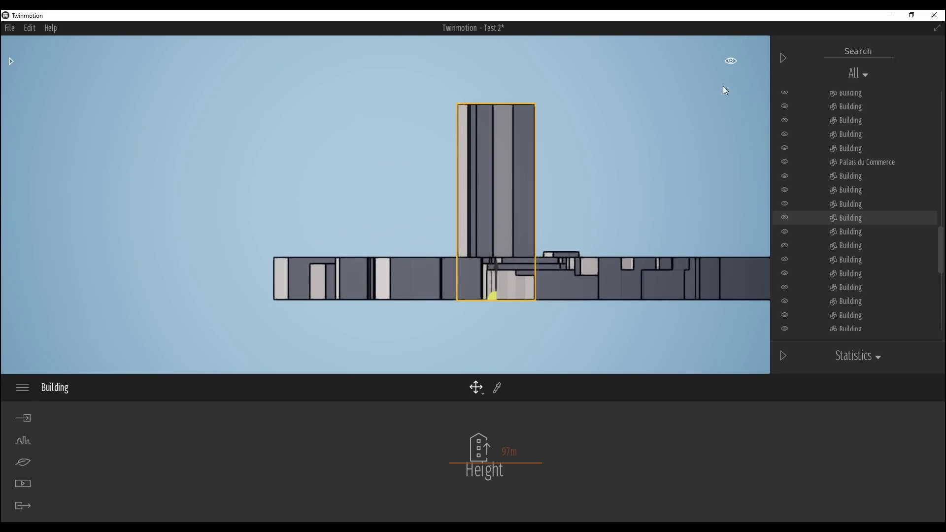
- Switch the camera to another orthographic side view and frame the row of context buildings
left_click(730, 61)
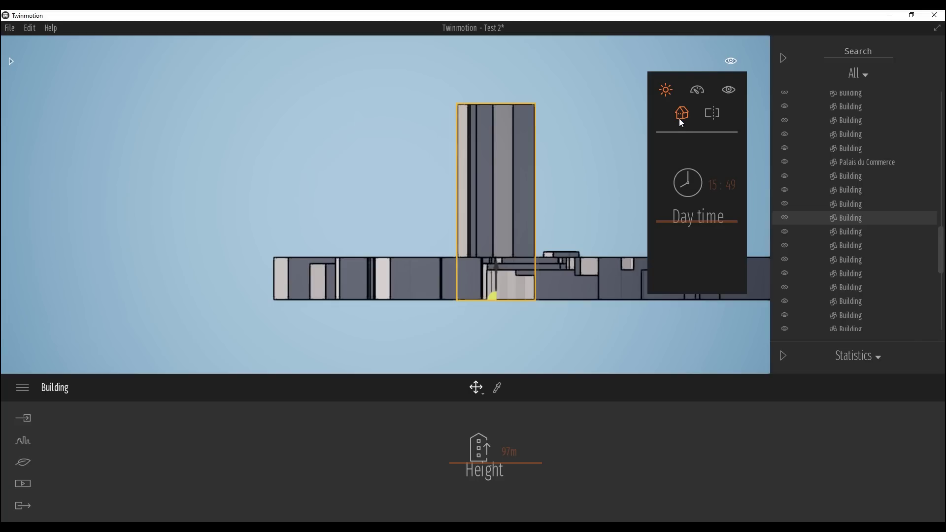
left_click(689, 215)
scroll(499, 282, "down", 5)
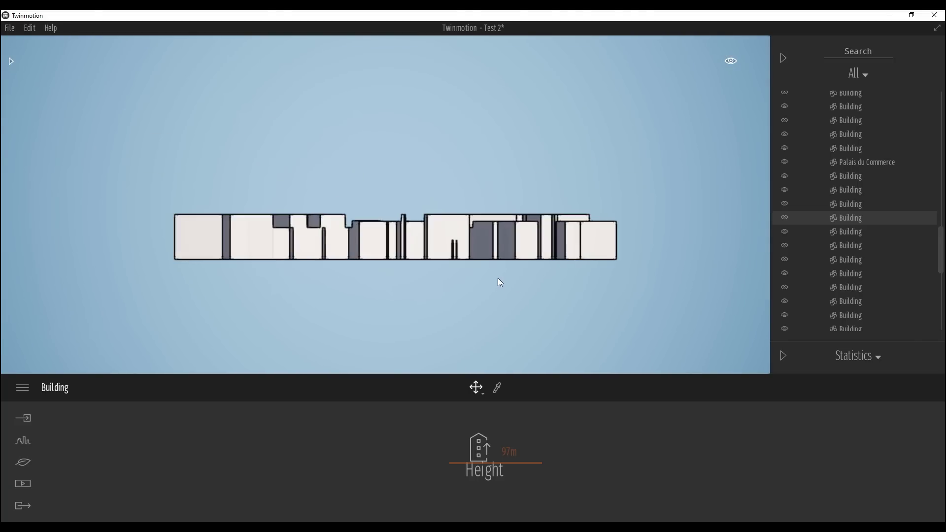
scroll(412, 265, "up", 2)
- Switch the camera to the front view and frame the city context with the tall building
left_click(729, 61)
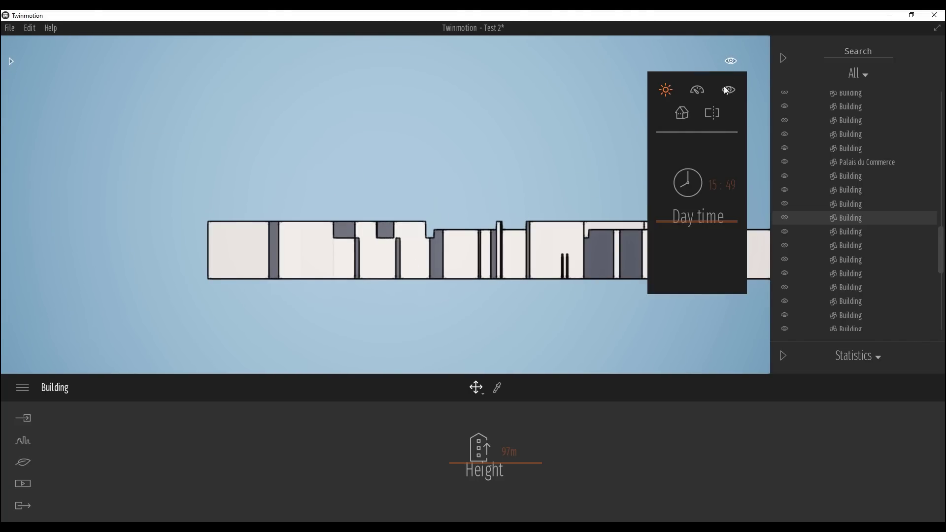
left_click(697, 236)
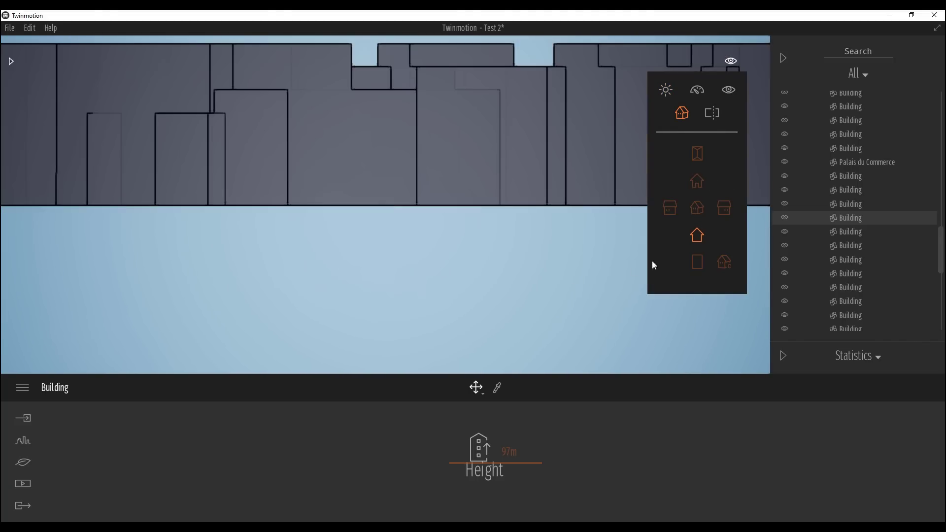
scroll(501, 283, "down", 5)
scroll(686, 257, "up", 3)
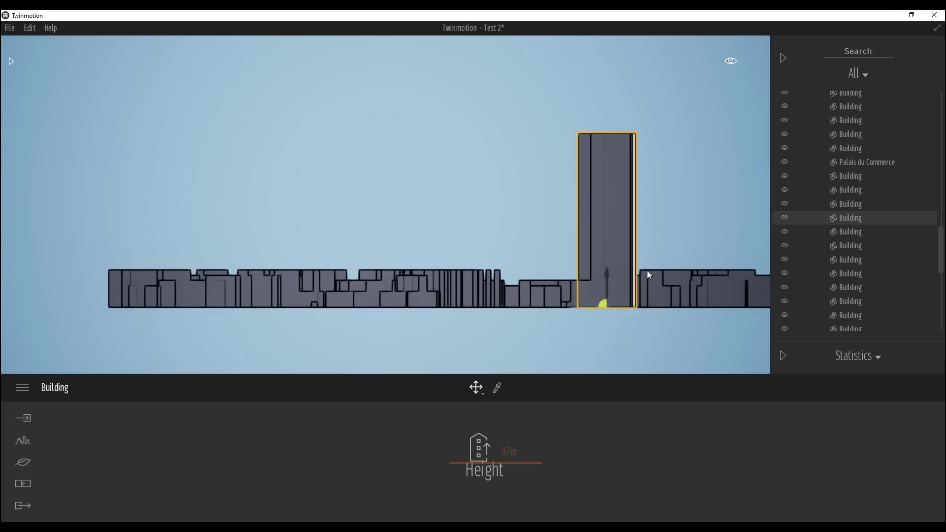
- Switch the camera to the custom view and bring the office building close into frame
left_click(730, 62)
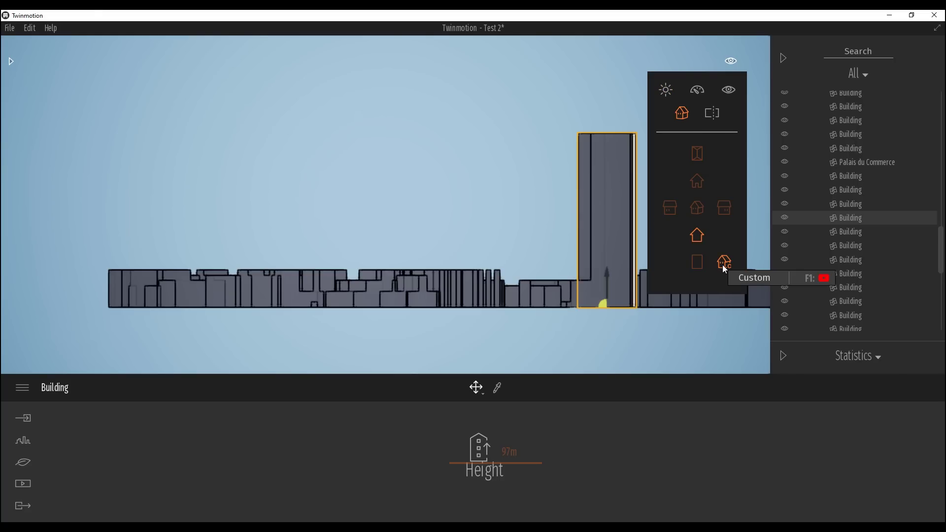
left_click(725, 265)
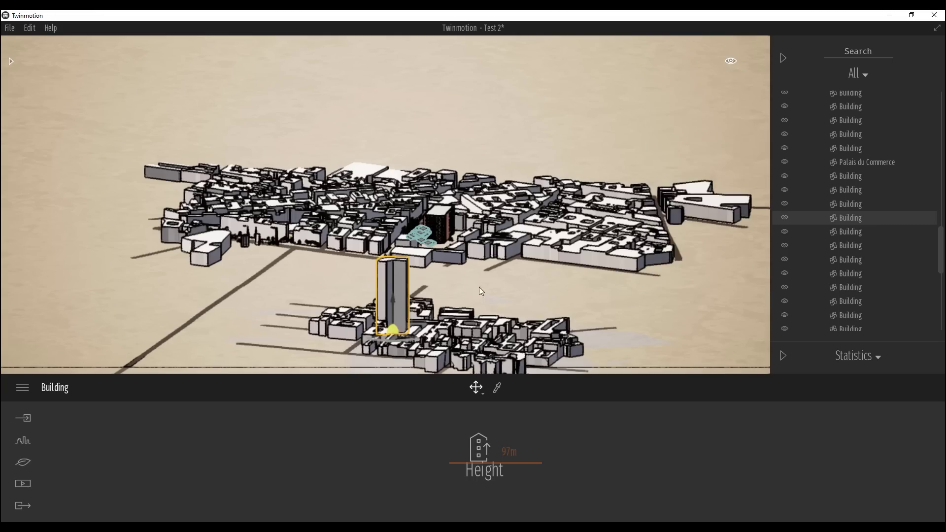
scroll(418, 232, "up", 5)
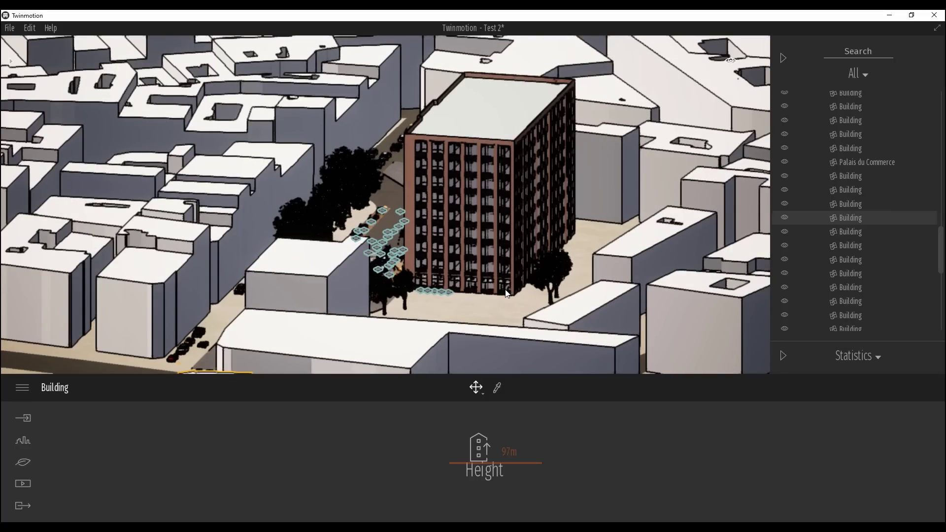
- Return the camera to the perspective view and look over the street corner beside the office building
left_click(729, 62)
left_click(682, 113)
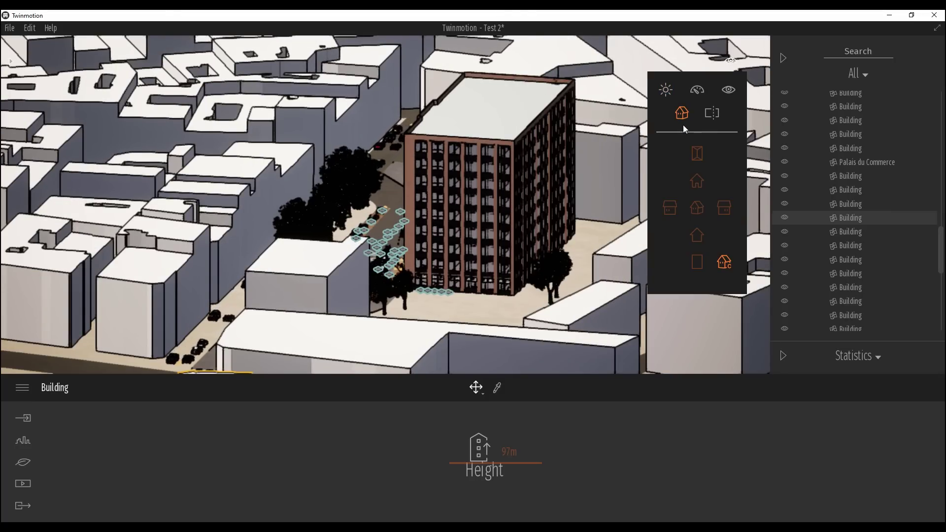
left_click(696, 214)
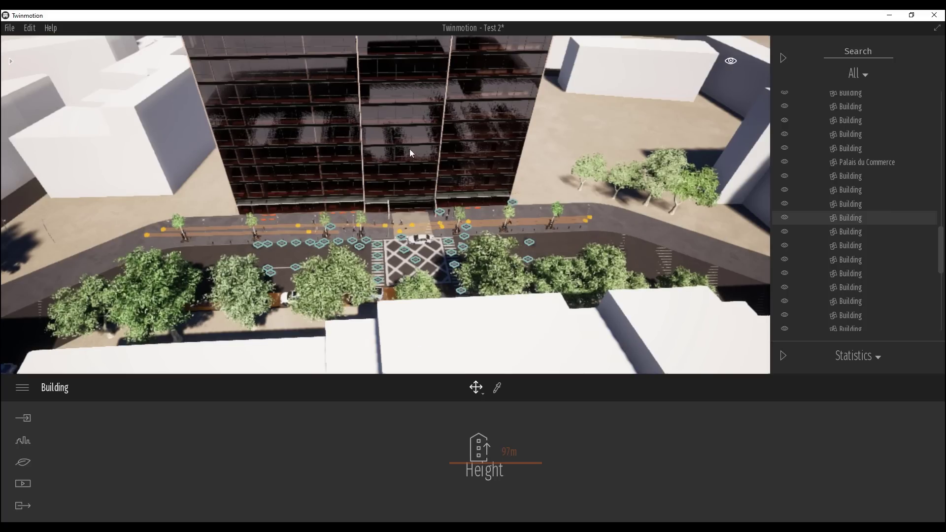
scroll(410, 149, "up", 3)
right_click_drag(554, 207, 553, 148)
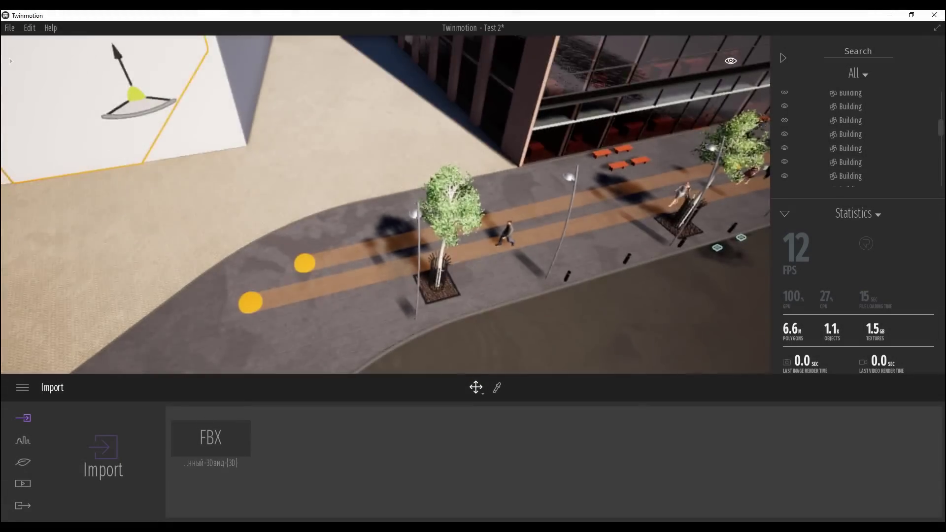
scroll(385, 205, "down", 5)
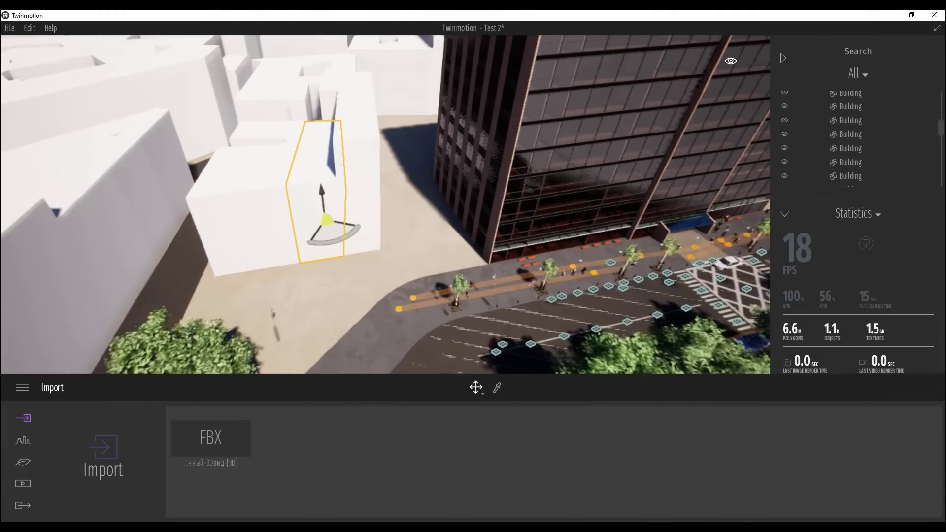
right_click_drag(385, 205, 453, 241)
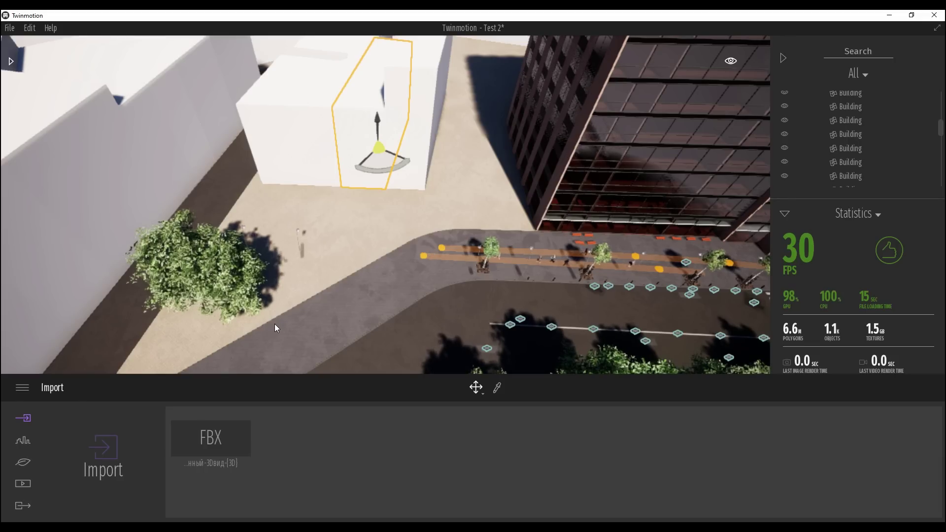
- Open the vegetation painting tools, paint Grass 1 on the bare ground beside the office building, and set the brush diameter to 58.7 m
left_click(22, 464)
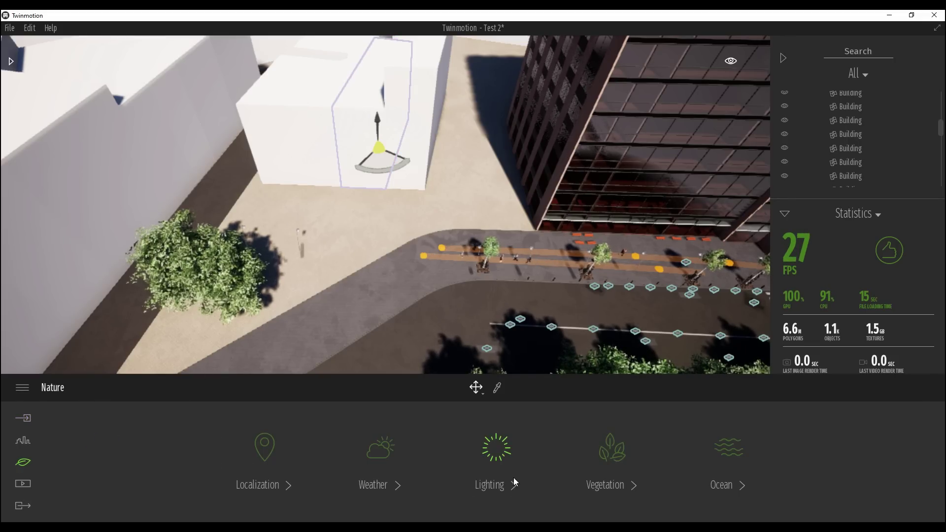
left_click(612, 448)
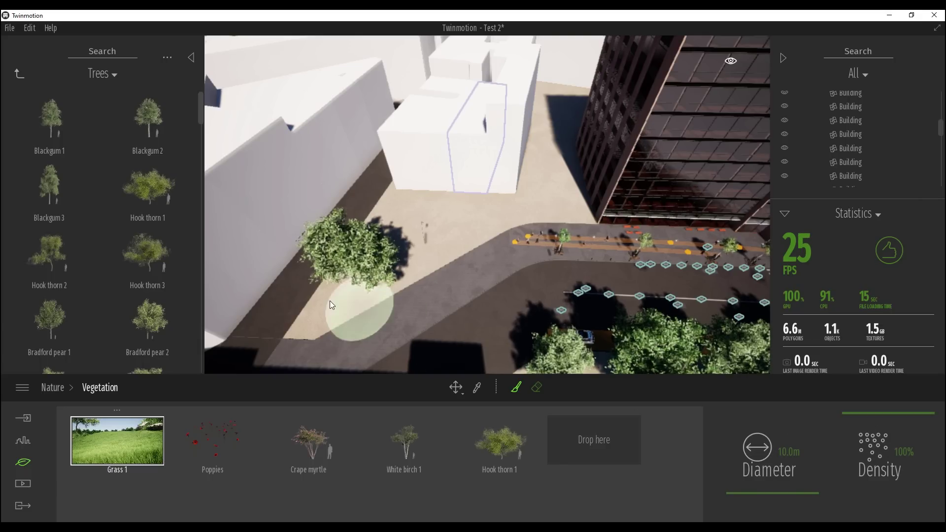
right_click_drag(327, 301, 352, 339)
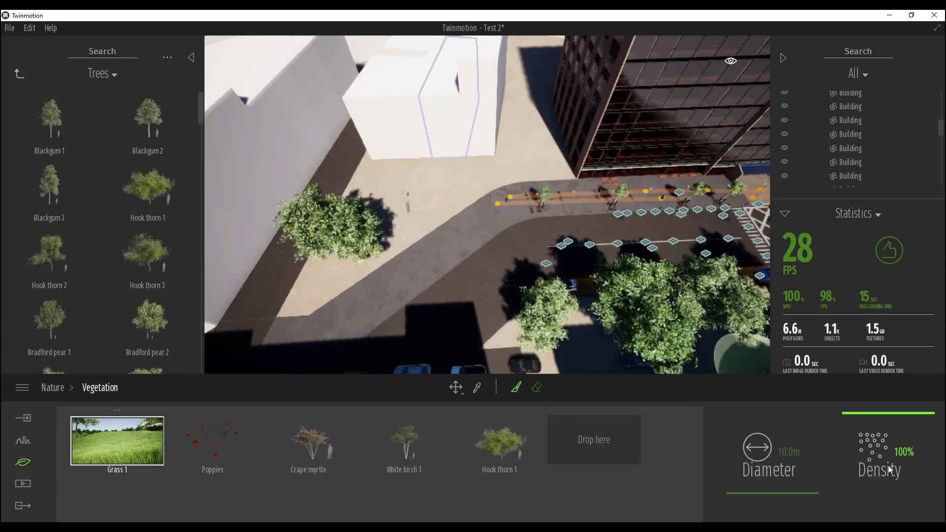
scroll(451, 274, "down", 8)
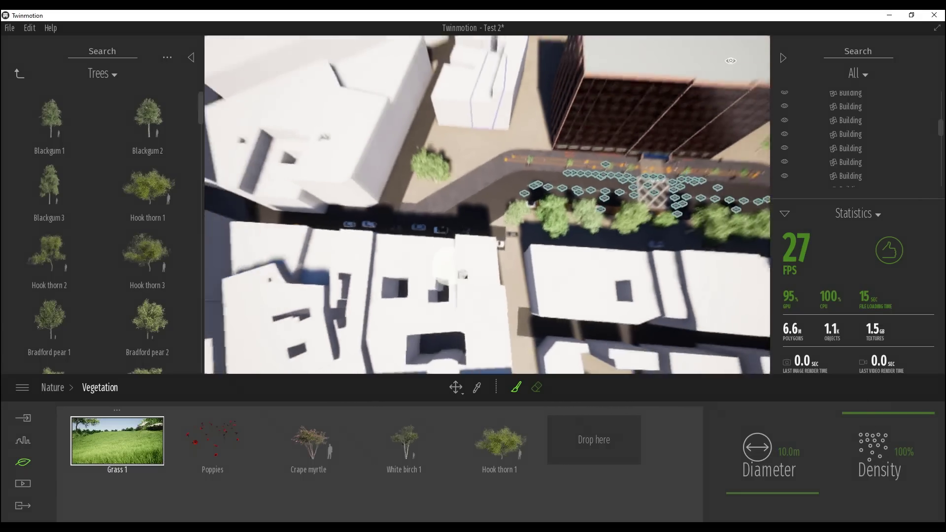
scroll(443, 279, "up", 10)
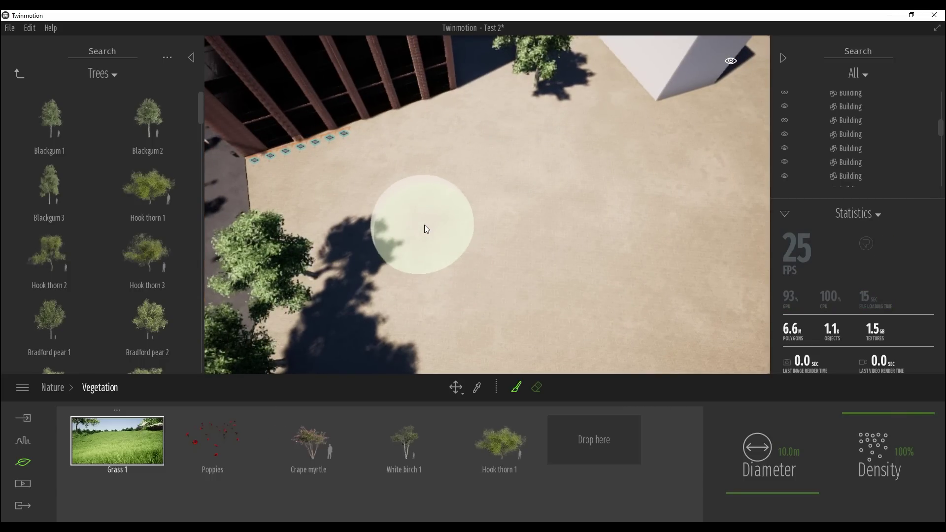
mouse_move(424, 224)
left_mouse_down()
mouse_move(539, 226)
mouse_move(488, 291)
mouse_move(463, 356)
mouse_move(619, 246)
mouse_move(752, 456)
left_mouse_up()
mouse_move(767, 494)
left_mouse_down()
mouse_move(769, 461)
mouse_move(770, 485)
left_mouse_up()
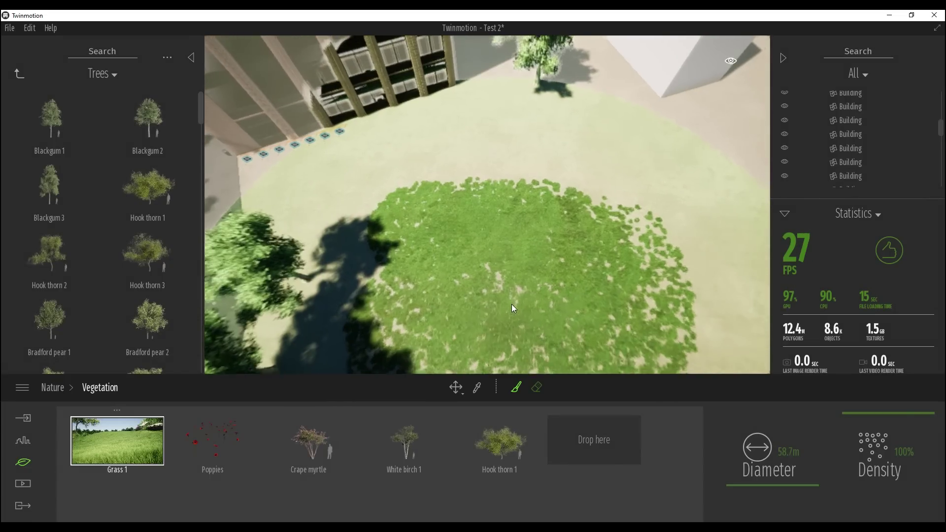
- Leave the paint brush and examine the painted grass patch up close
scroll(511, 304, "up", 2)
key("Escape")
right_click_drag(517, 292, 518, 345)
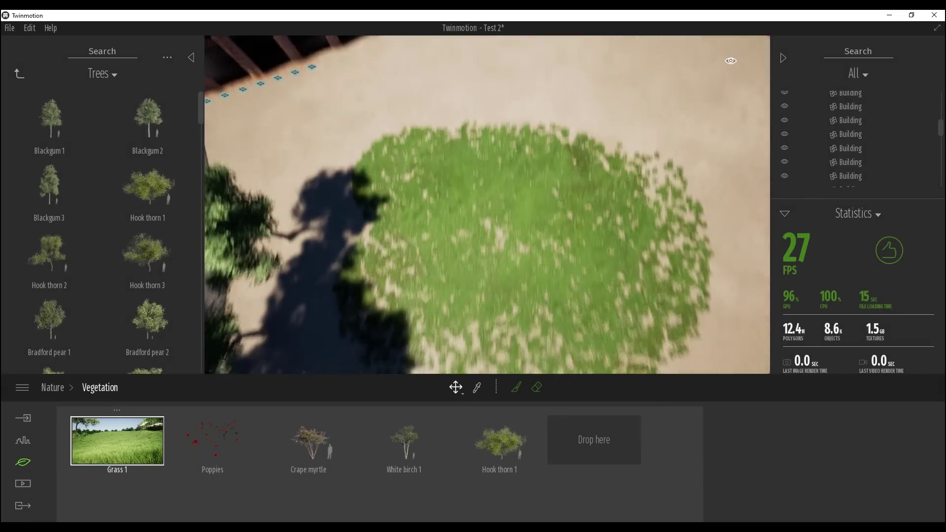
key("w")
scroll(517, 291, "down", 10)
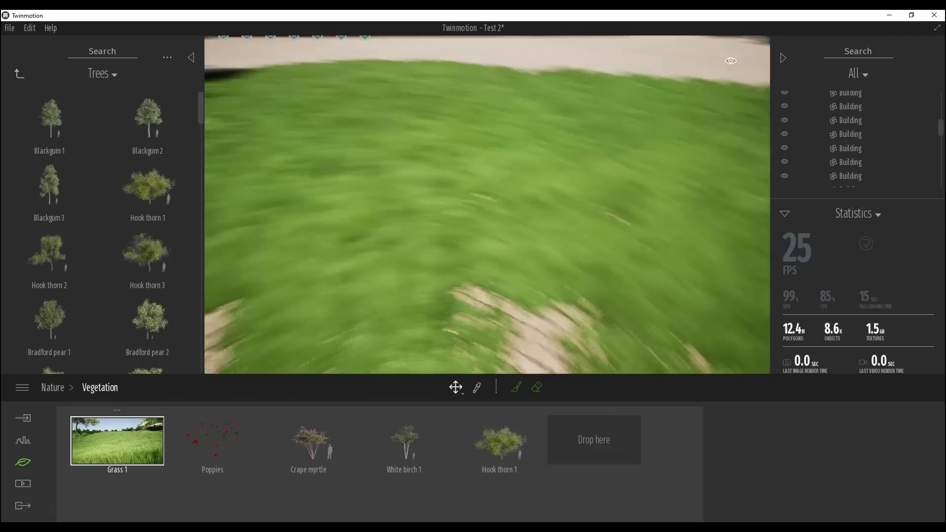
- Paint Poppies across the grass patch with a 1 m brush diameter and set the density to 15%
left_click(233, 449)
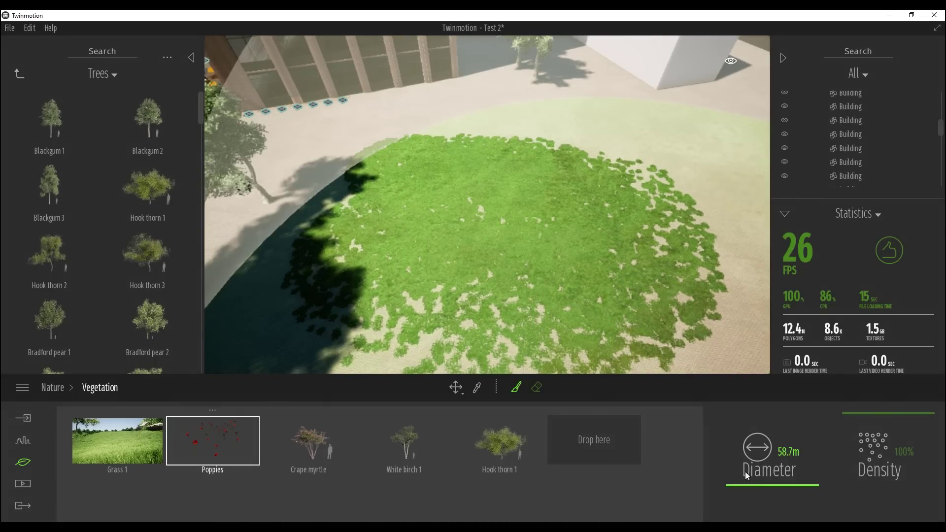
mouse_move(765, 473)
left_mouse_down()
mouse_move(766, 499)
mouse_move(793, 466)
left_mouse_up()
type("1")
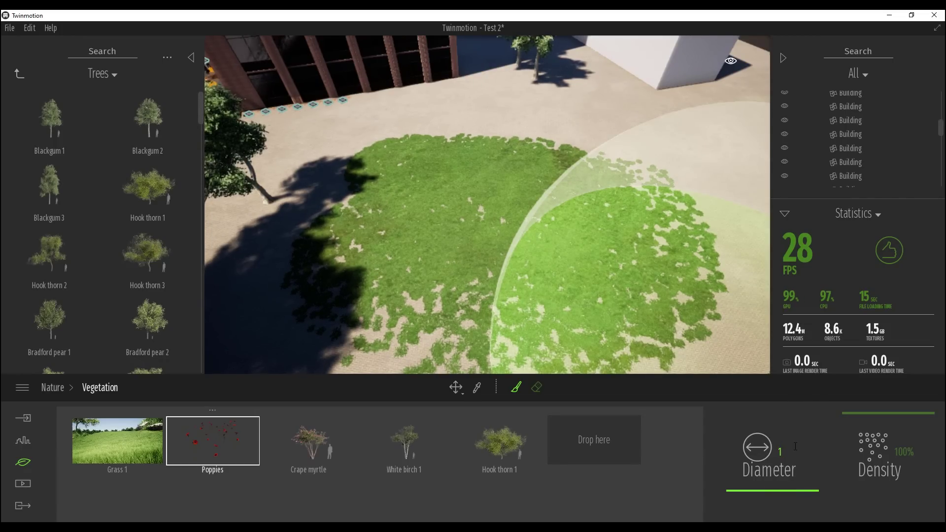
key("Return")
mouse_move(392, 270)
left_mouse_down()
mouse_move(457, 310)
mouse_move(572, 266)
left_mouse_up()
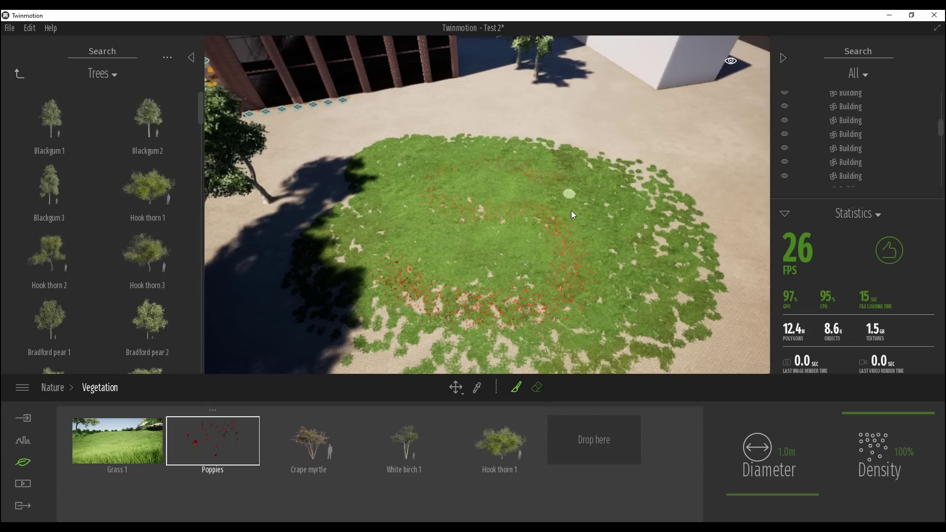
left_click_drag(880, 414, 881, 453)
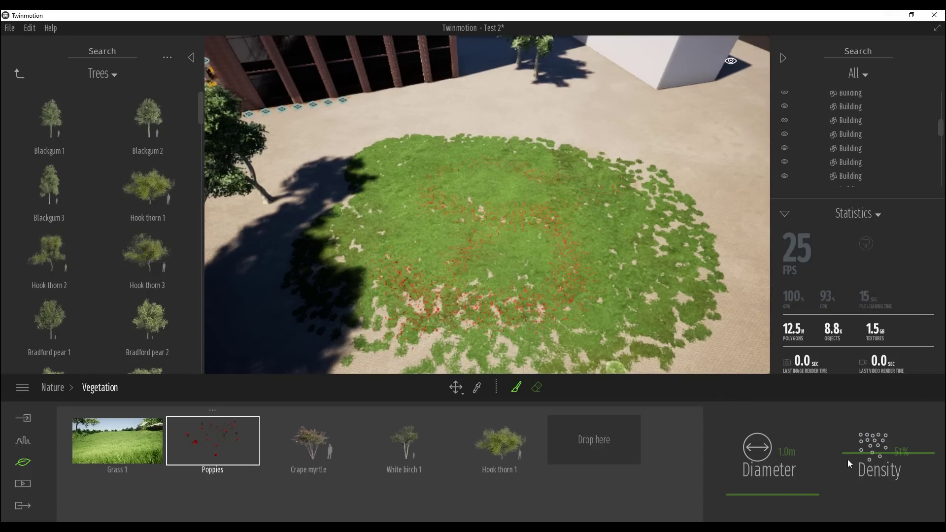
left_click_drag(847, 459, 679, 351)
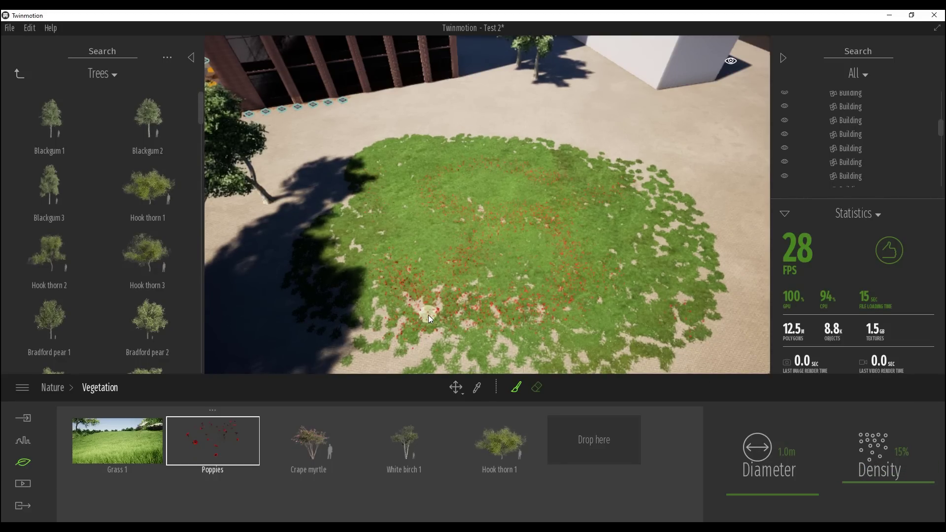
- Paint White birch 1 trees across the grass patch with a 10 m brush diameter
left_click(405, 449)
left_click(404, 448)
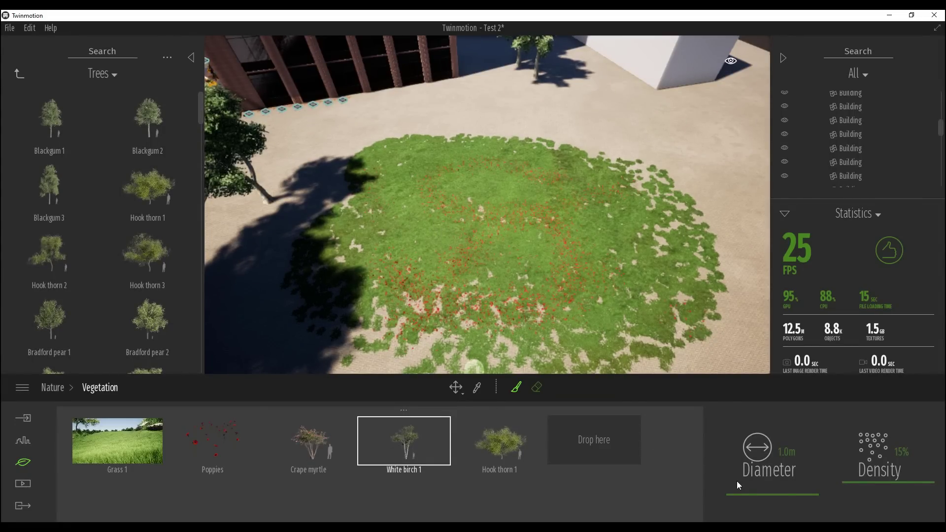
left_click_drag(737, 481, 753, 479)
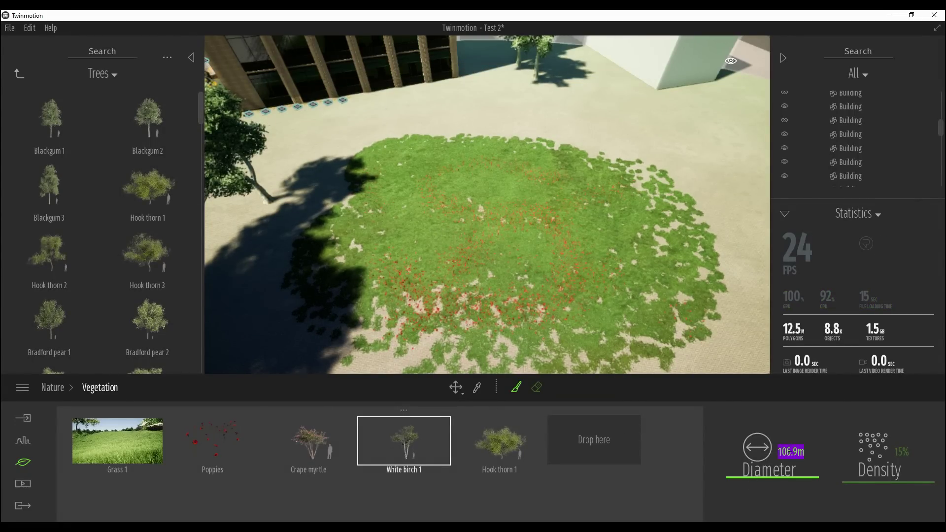
type("10")
key("Return")
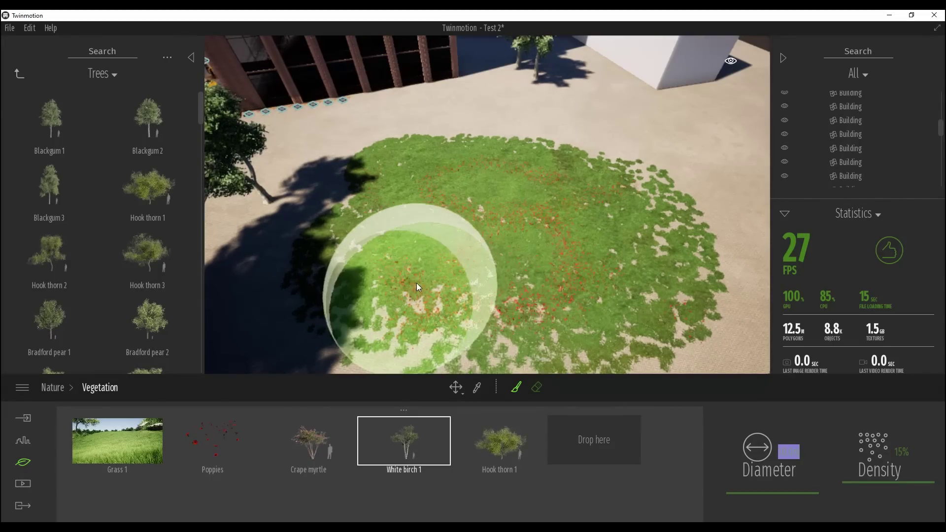
type("10")
key("Return")
mouse_move(415, 283)
left_mouse_down()
mouse_move(560, 232)
mouse_move(609, 150)
mouse_move(672, 172)
mouse_move(533, 279)
left_mouse_up()
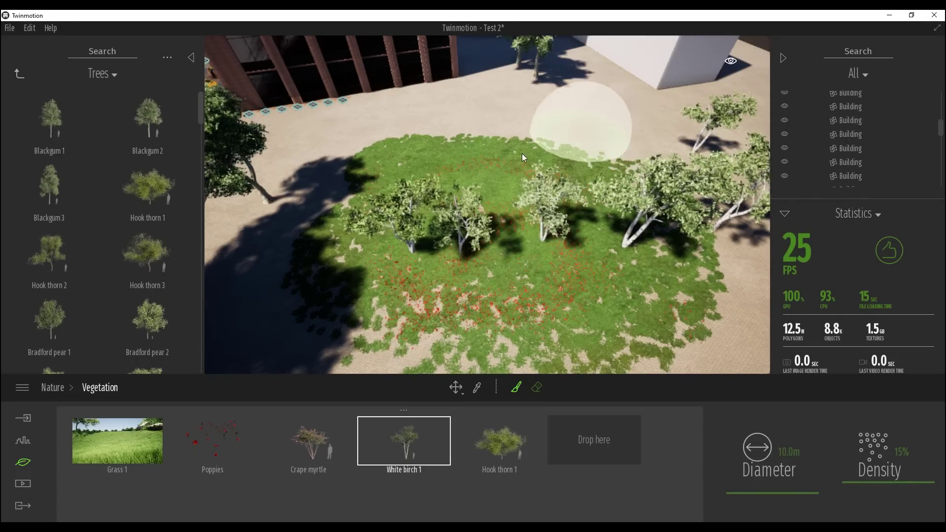
- Paint White birch 1 trees on the bare ground beside the grass patch, using a 30 m brush diameter and 27% density
scroll(523, 235, "down", 5)
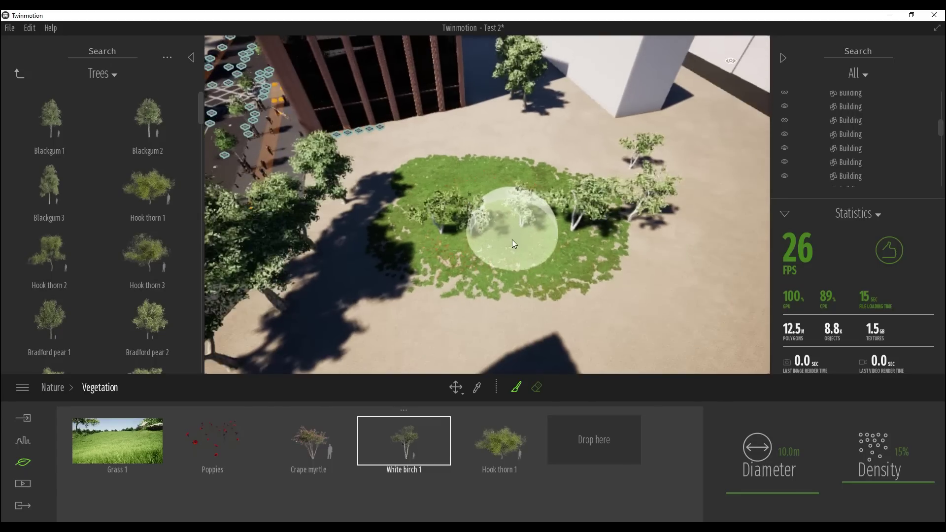
scroll(510, 229, "down", 6)
right_click_drag(504, 229, 483, 235)
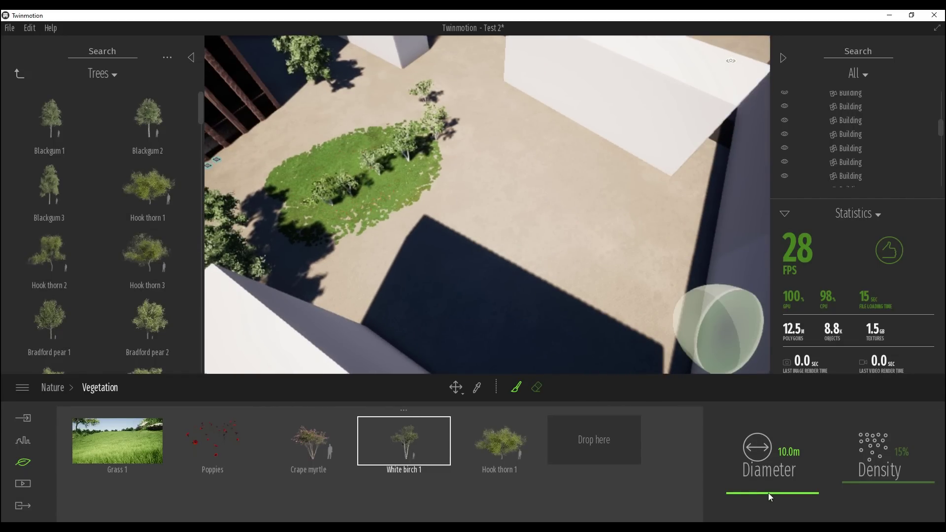
left_click_drag(769, 496, 776, 462)
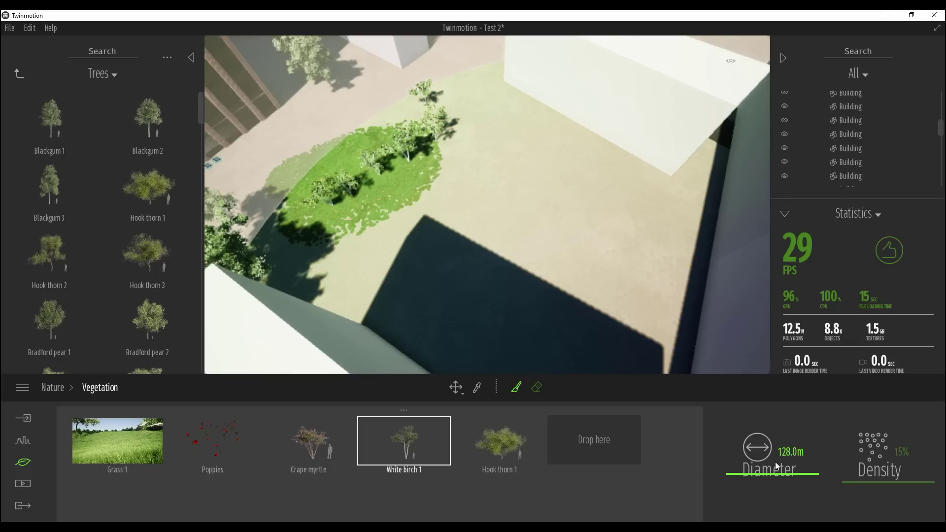
left_click(784, 451)
type("30")
key("Return")
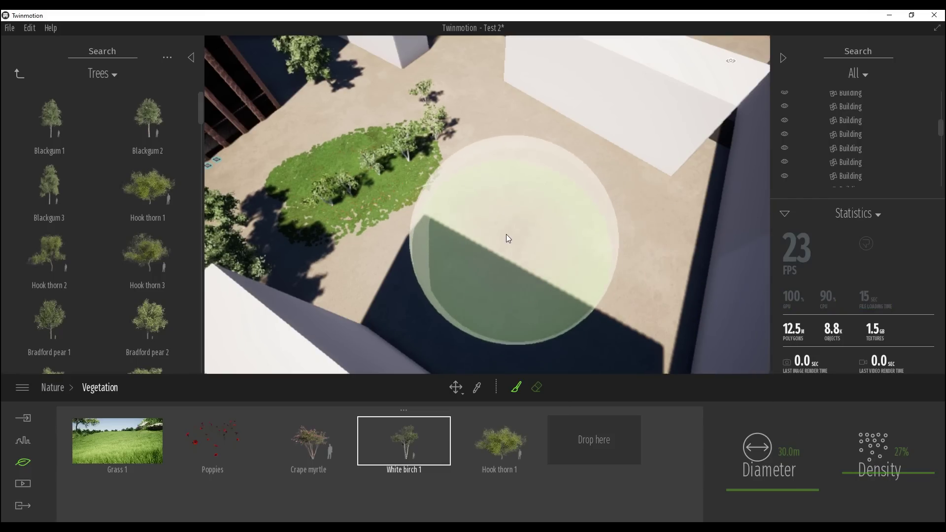
left_click(506, 235)
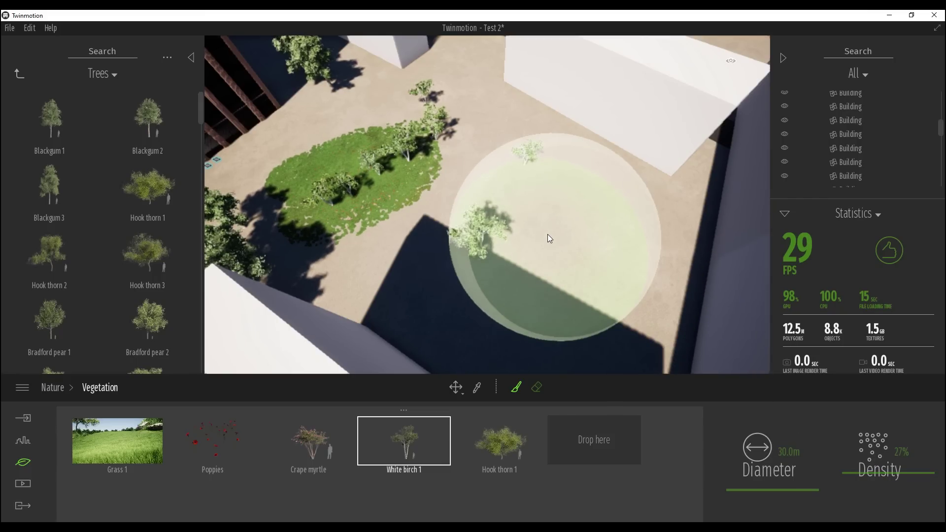
left_click(563, 279)
mouse_move(494, 233)
left_mouse_down()
mouse_move(542, 212)
mouse_move(543, 326)
mouse_move(504, 212)
mouse_move(576, 270)
left_mouse_up()
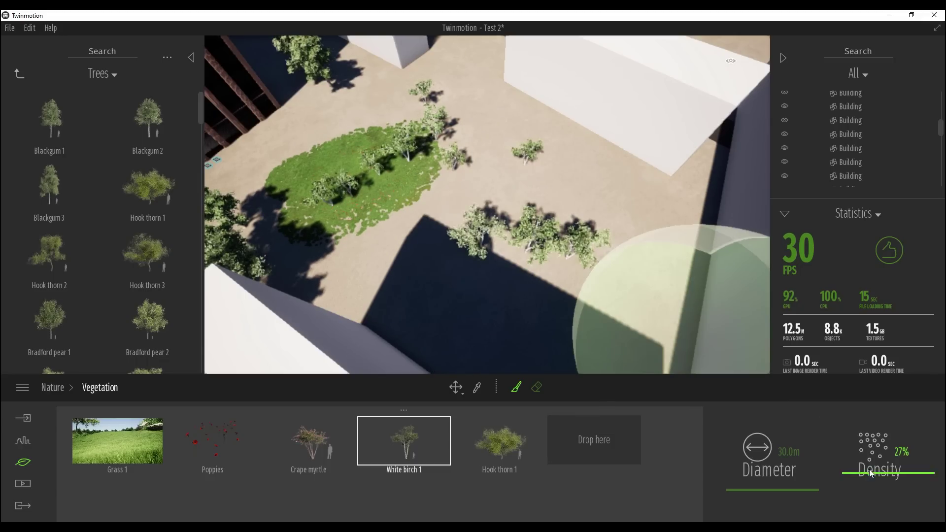
- Raise the density to 64% and paint Hook thorn 1 and Crape myrtle trees around the birches
left_click_drag(876, 468, 880, 443)
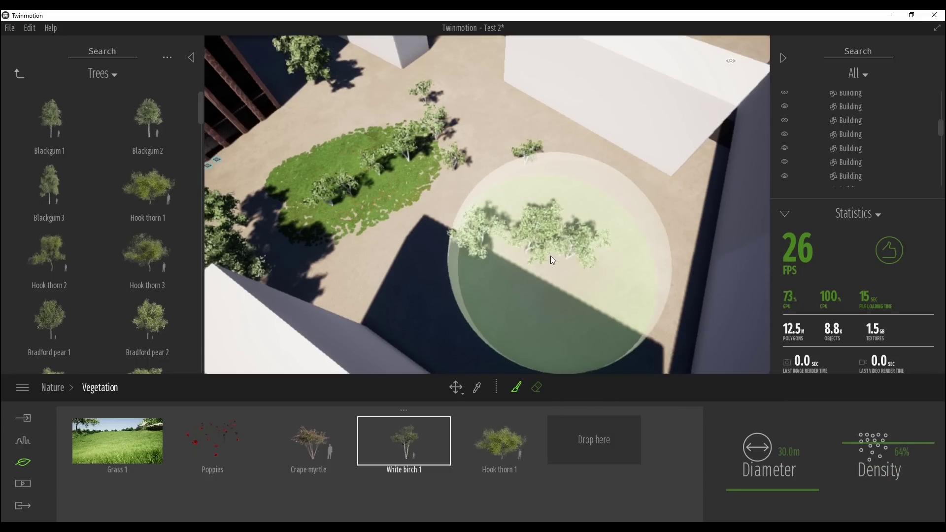
left_click(507, 453)
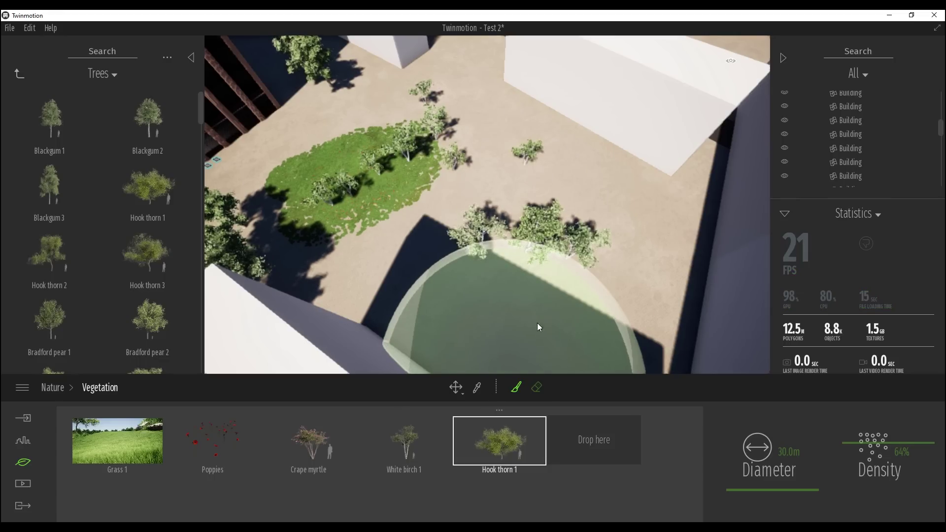
left_click(511, 210)
left_click(308, 440)
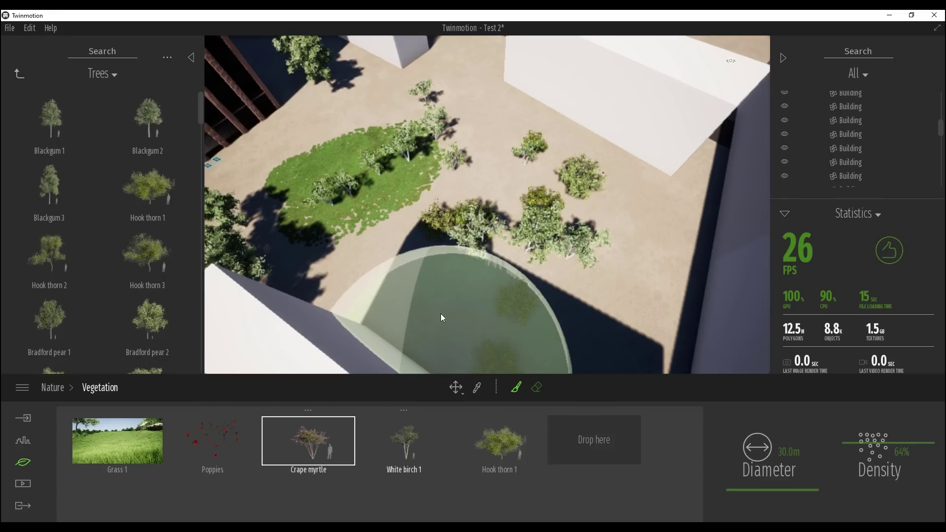
left_click(520, 242)
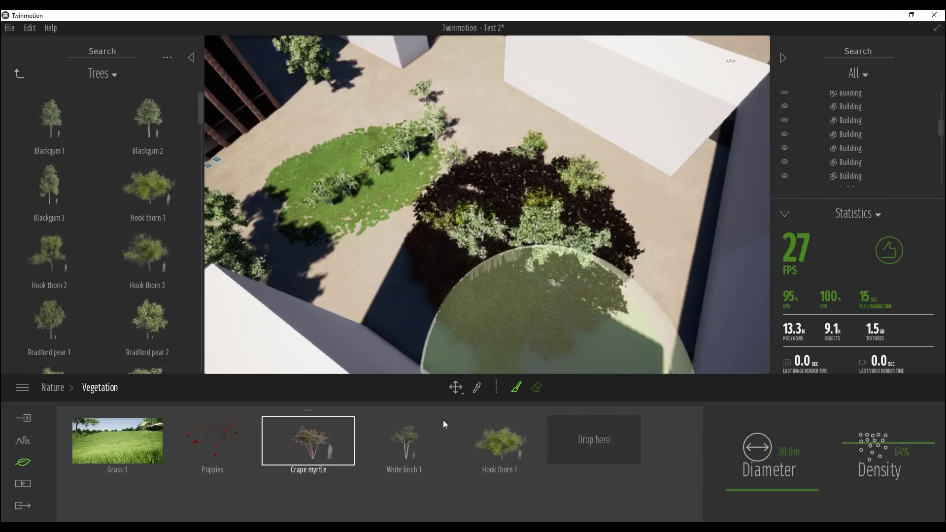
- Paint Poppies and Grass 1 beneath the new trees and view the planting from ground level
left_click(223, 443)
left_click(555, 249)
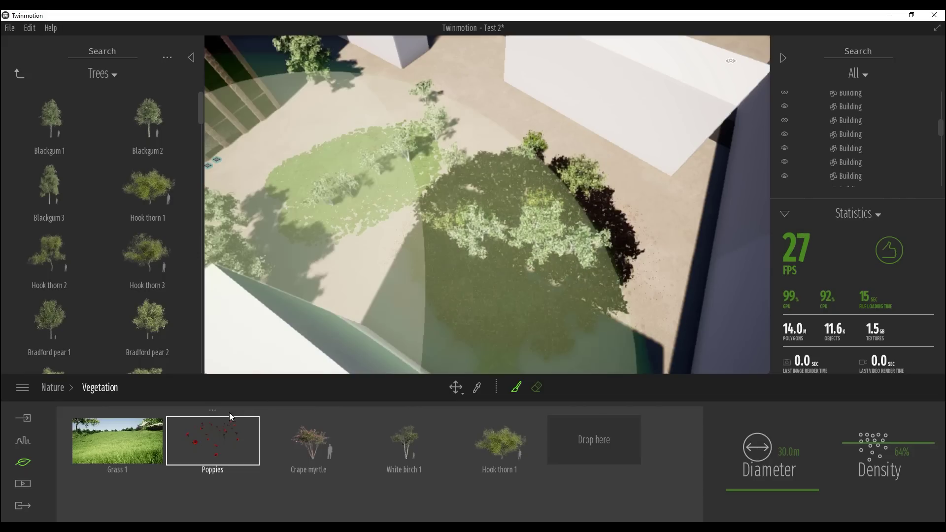
left_click(148, 438)
mouse_move(435, 205)
right_mouse_down()
mouse_move(439, 190)
mouse_move(498, 197)
mouse_move(522, 172)
mouse_move(562, 170)
right_mouse_up()
scroll(439, 190, "up", 5)
key("w")
right_click_drag(512, 237, 475, 218)
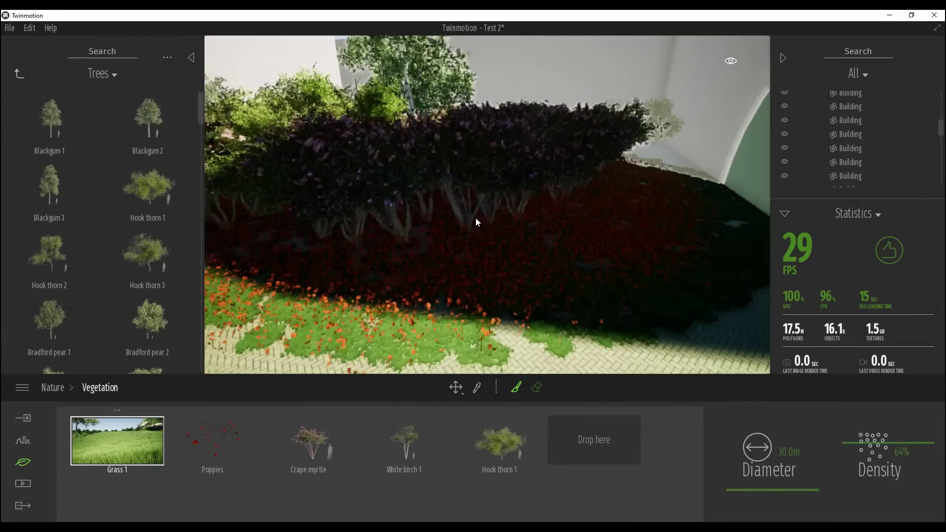
- Erase the painted grass, poppies and Crape myrtle trees with the vegetation eraser at a 30 m diameter
left_click(536, 389)
right_click_drag(406, 230, 409, 296)
scroll(409, 222, "down", 6)
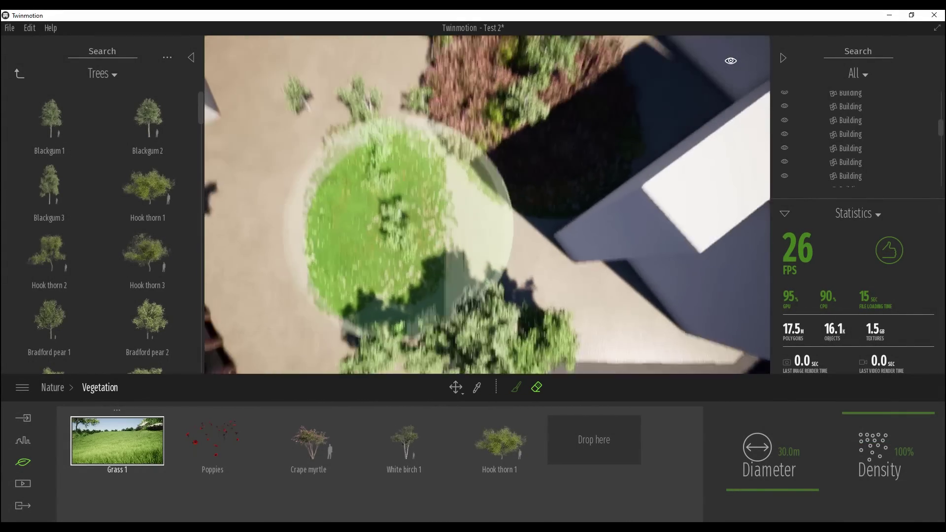
right_click_drag(409, 219, 393, 230)
mouse_move(393, 229)
left_mouse_down()
mouse_move(471, 244)
mouse_move(513, 174)
mouse_move(485, 187)
mouse_move(524, 208)
mouse_move(387, 253)
mouse_move(410, 330)
mouse_move(480, 199)
mouse_move(516, 171)
left_mouse_up()
left_click(336, 418)
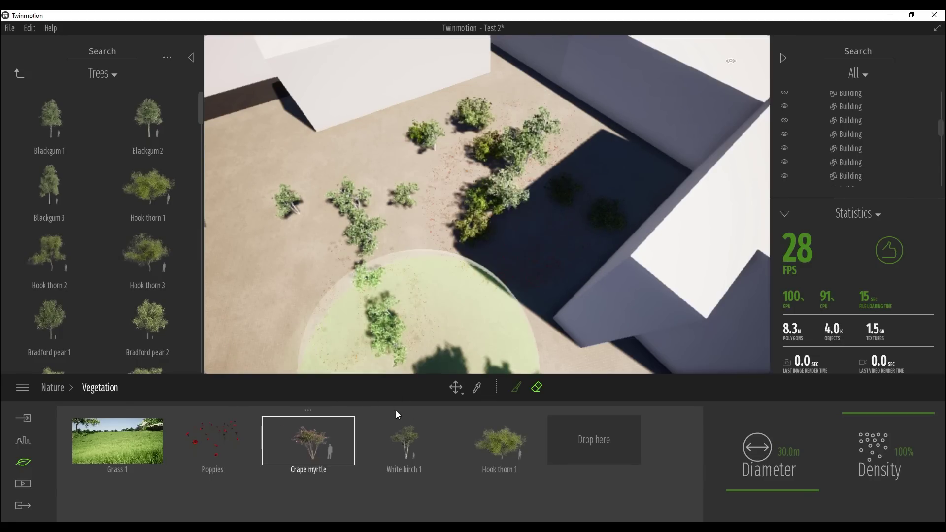
- Erase the painted White birch 1 and Hook thorn 1 trees from the open ground
left_click(403, 440)
left_click_drag(454, 281, 485, 163)
left_click(499, 440)
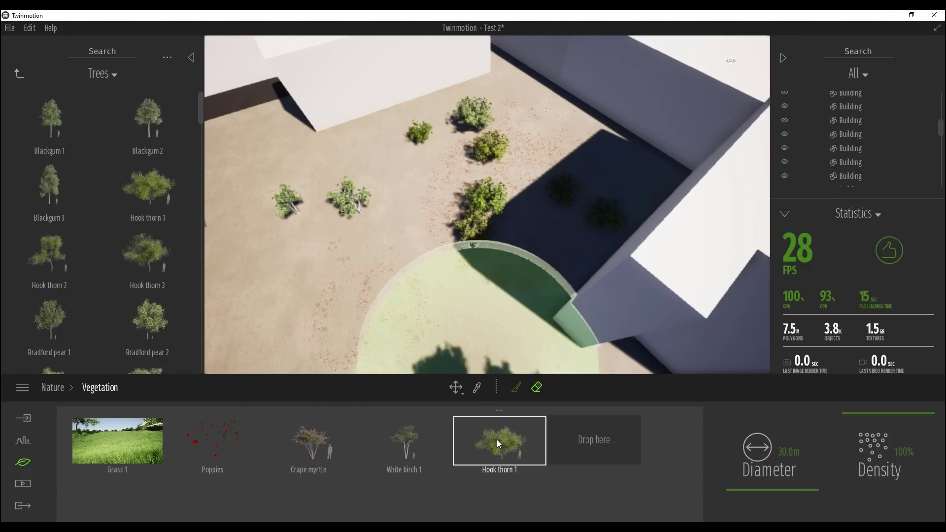
left_click(493, 200)
mouse_move(493, 199)
left_mouse_down()
mouse_move(524, 165)
mouse_move(407, 211)
mouse_move(382, 293)
left_mouse_up()
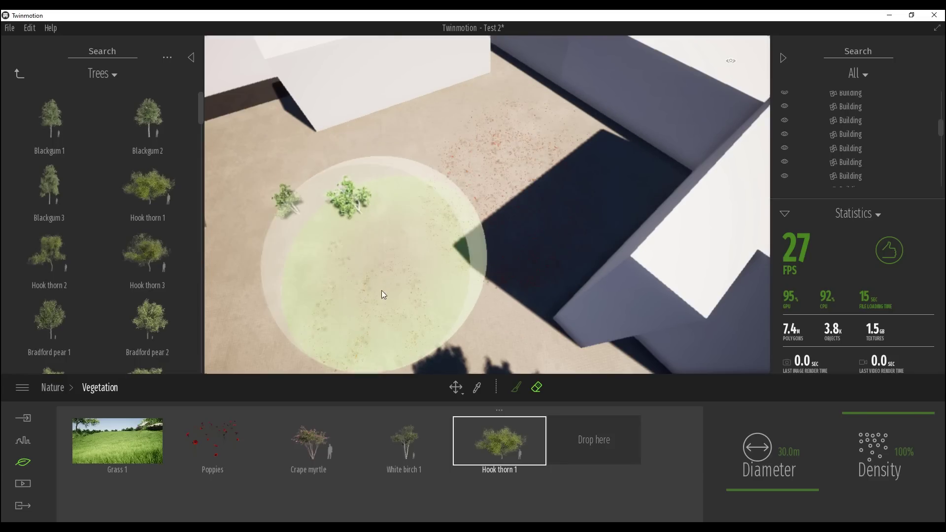
left_click(415, 446)
left_click(338, 225)
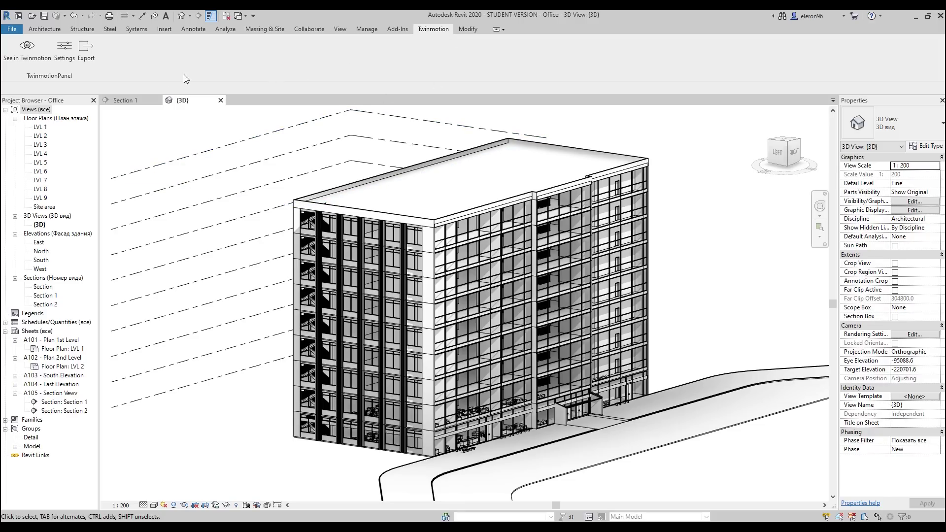
- Review the Twinmotion synchronization settings in Revit, and send the 3D office model directly to a new Twinmotion project
left_click(63, 61)
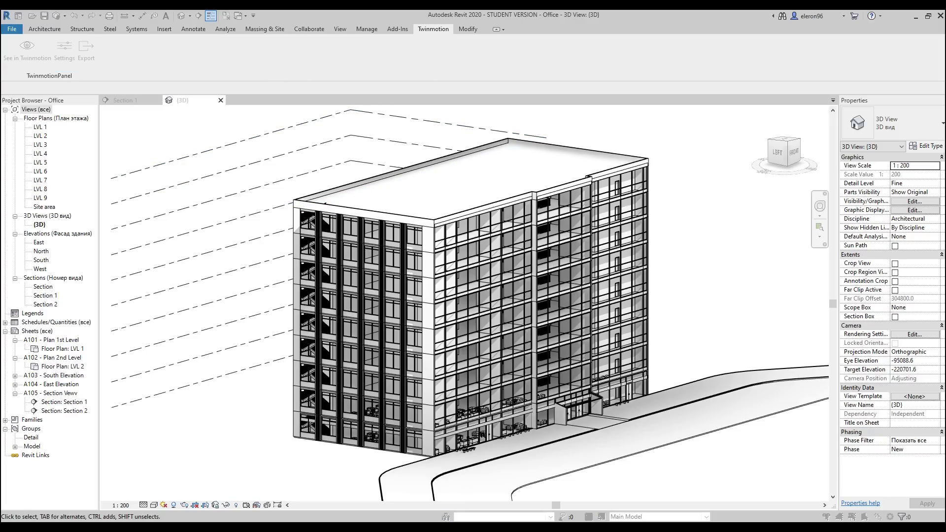
left_click_drag(127, 131, 407, 139)
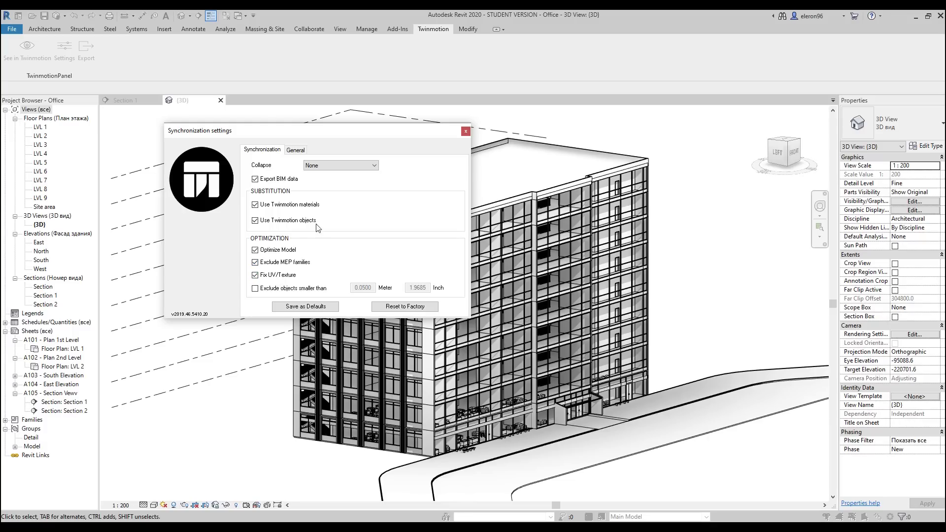
left_click(465, 131)
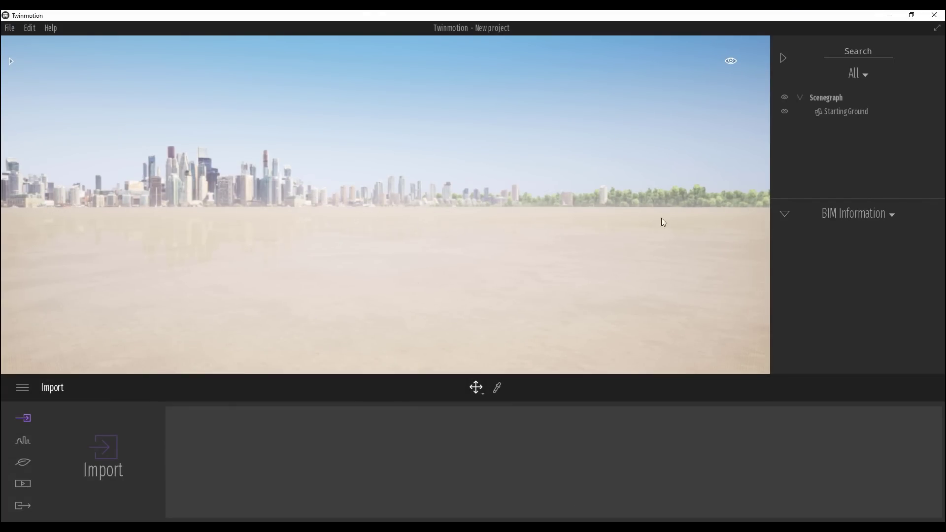
left_click(889, 15)
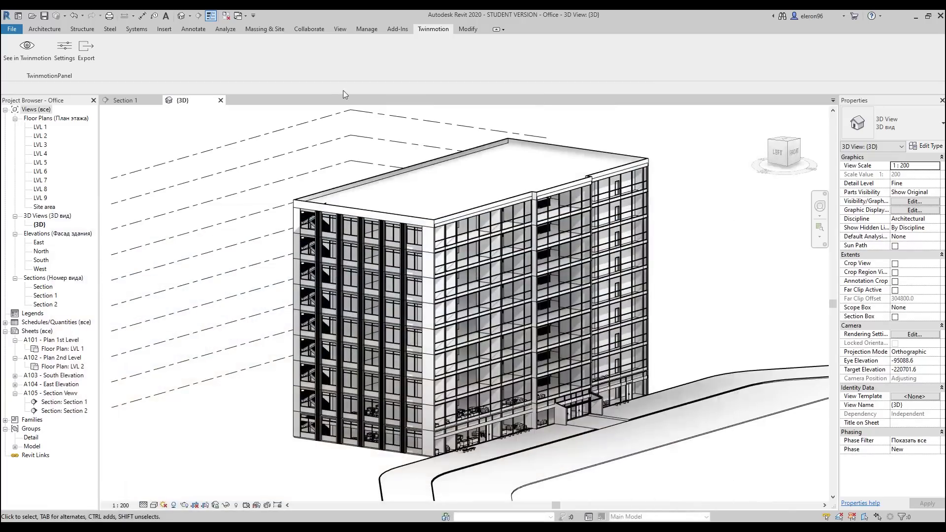
left_click(36, 63)
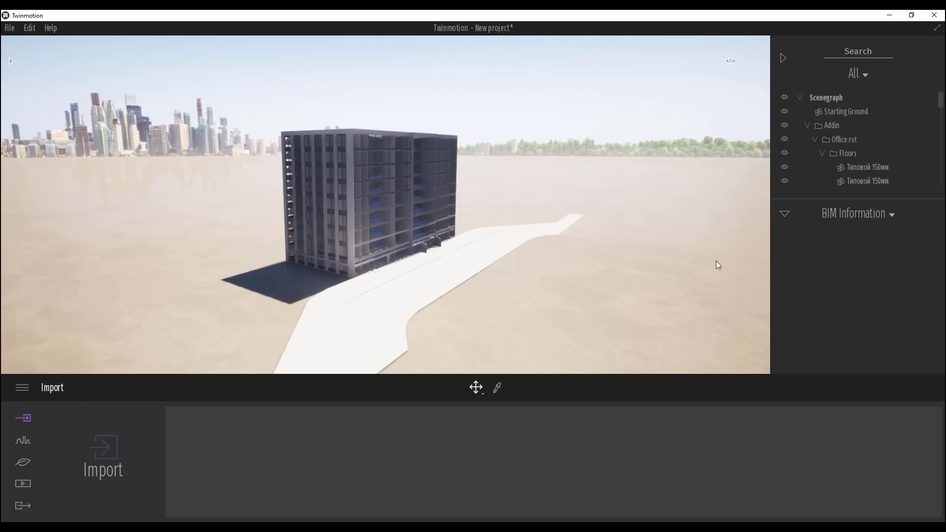
- Check the Statistics of the synchronized office model and return to BIM Information
left_click(886, 216)
left_click(865, 213)
left_click(857, 286)
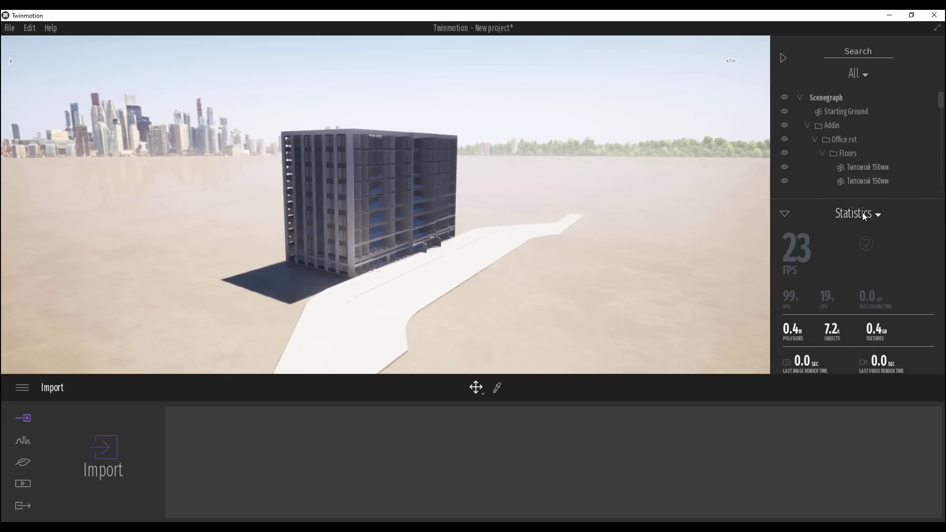
left_click(858, 215)
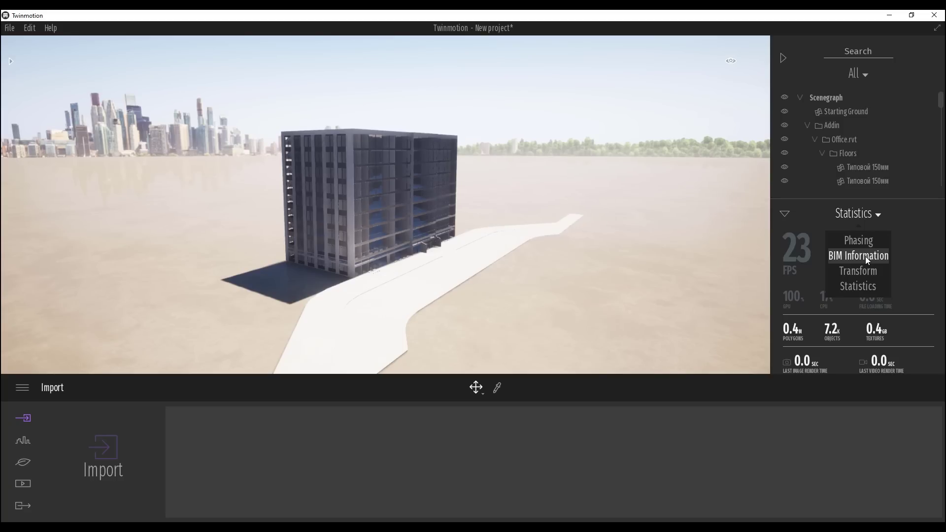
left_click(865, 256)
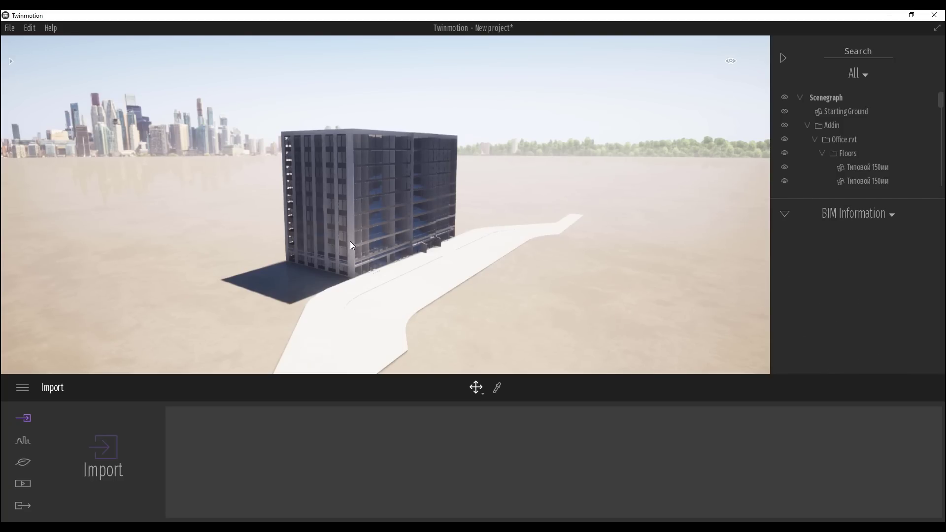
- Select a masonry wall on the office facade and review its BIM properties, including graphics, materials, construction and analytical data
key("w")
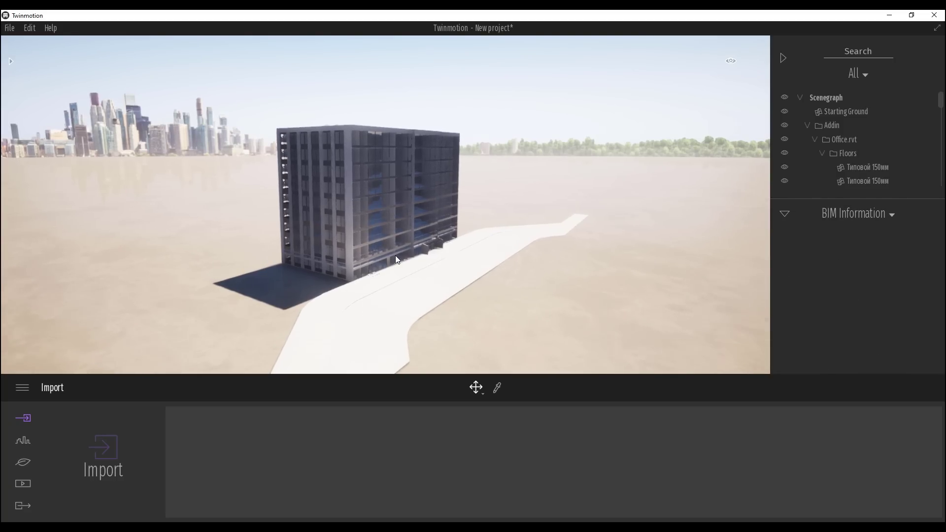
scroll(360, 244, "up", 1)
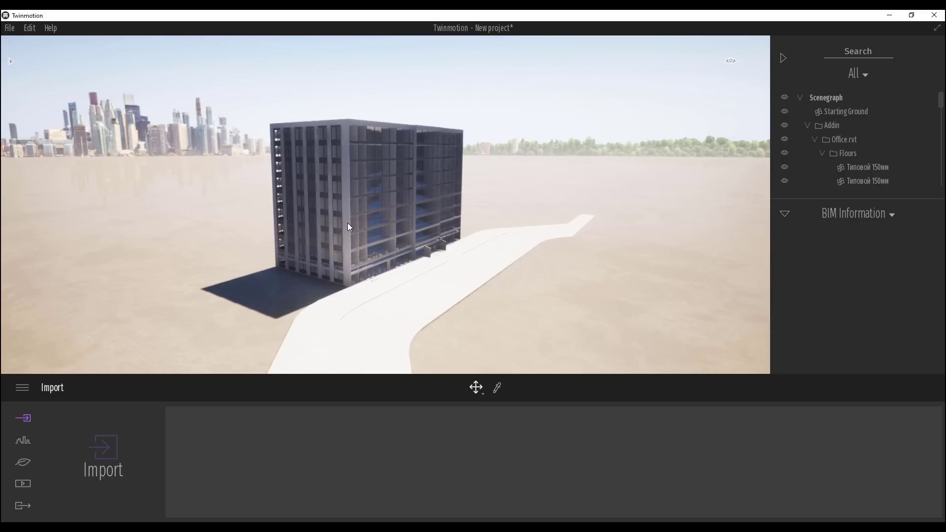
left_click(347, 224)
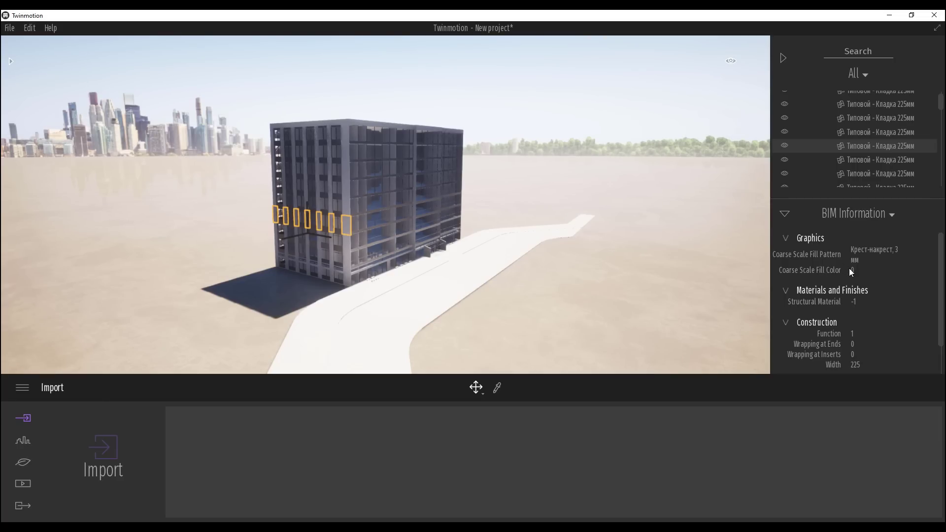
scroll(867, 274, "down", 1)
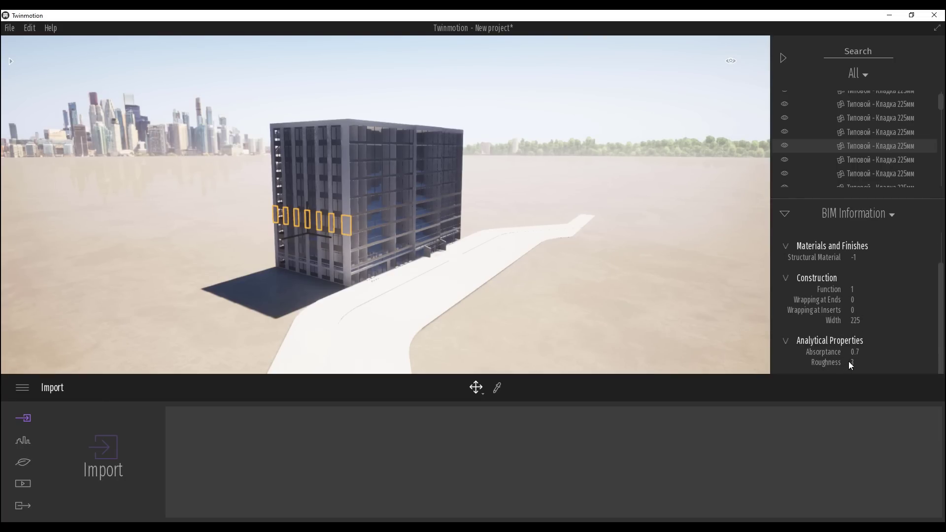
scroll(857, 321, "up", 1)
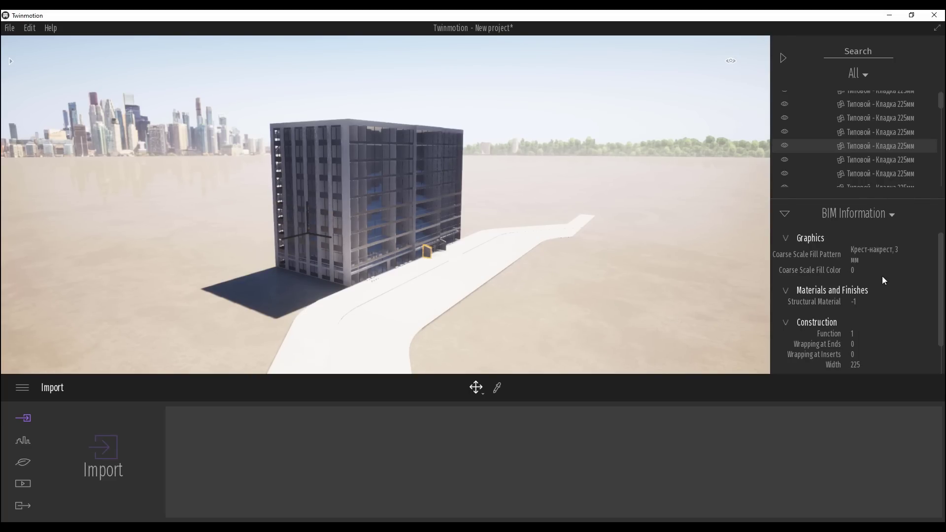
scroll(879, 280, "down", 1)
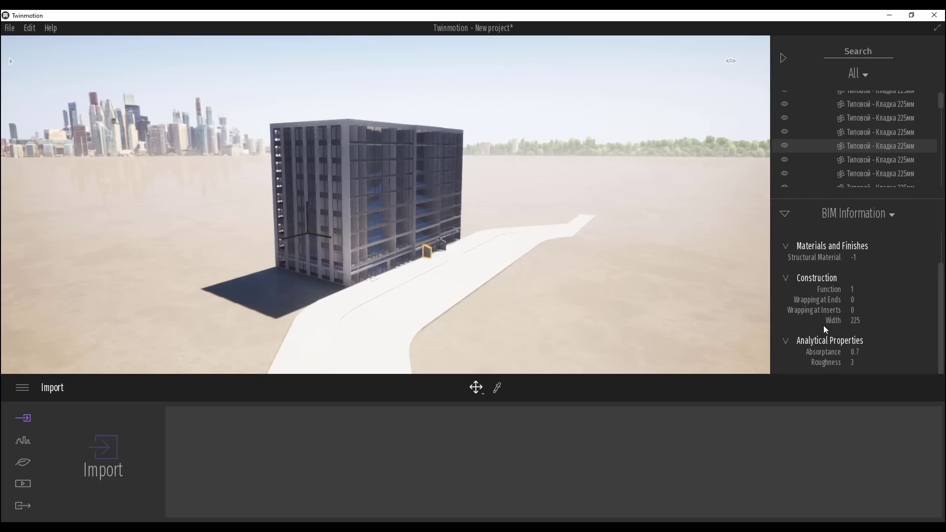
- Move close to the ground-floor entrance canopy and check the BIM information of its masonry side wall and a glass panel
left_click(668, 324)
key("w")
right_click_drag(500, 277, 527, 277)
key("d")
key("w")
key("w")
key("q")
key("e")
key("d")
key("q")
key("w")
key("a")
key("q")
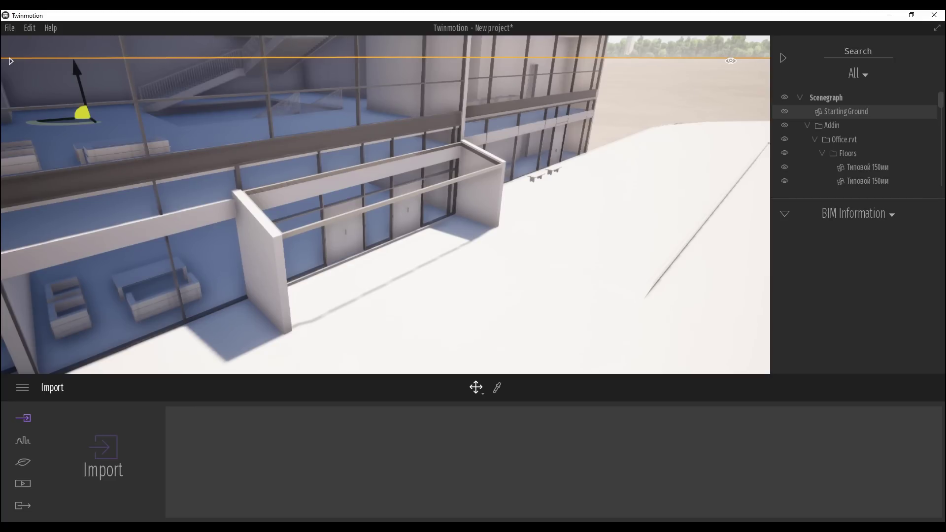
left_click(271, 285)
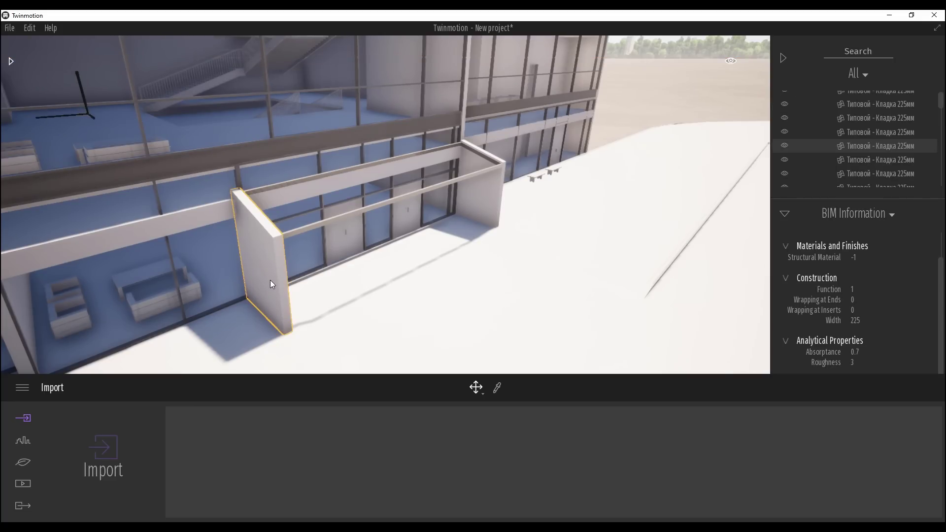
left_click(308, 206)
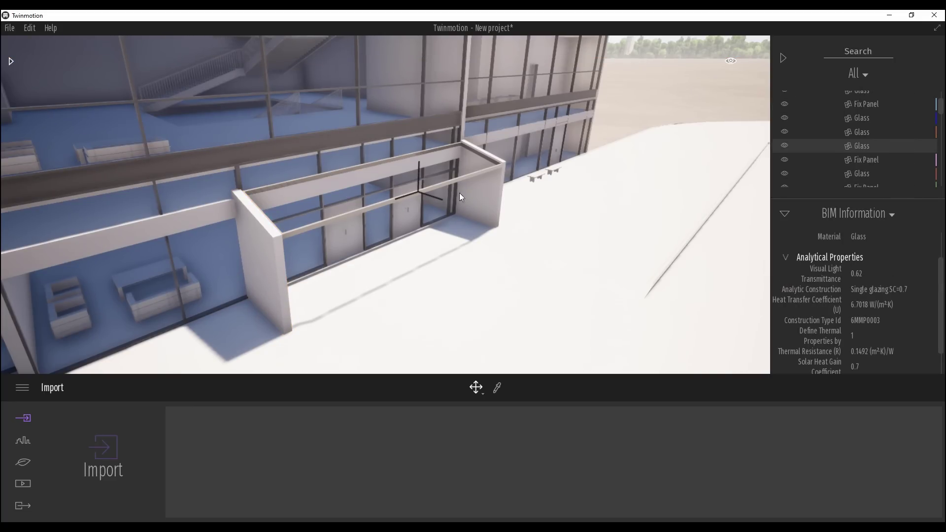
left_click(478, 215)
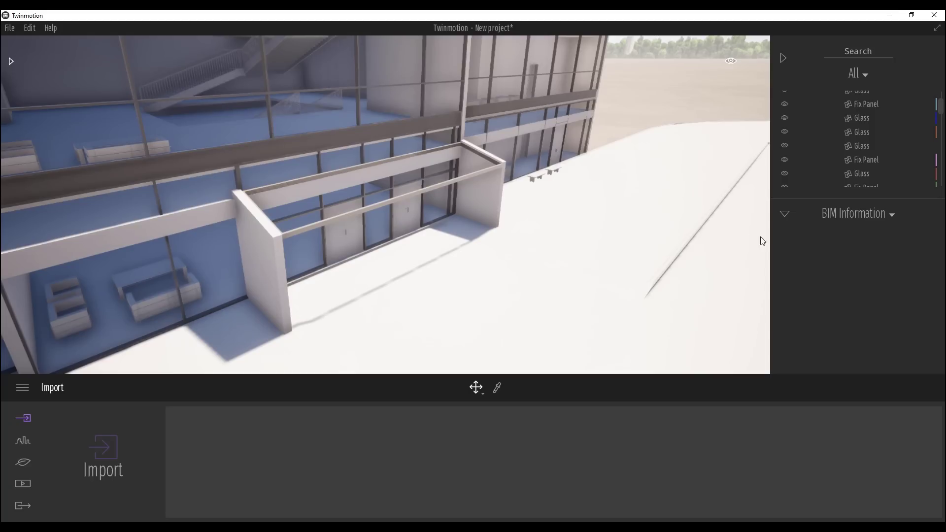
- Switch from BIM Information to Phasing and add a first phase of the complete model
left_click(846, 211)
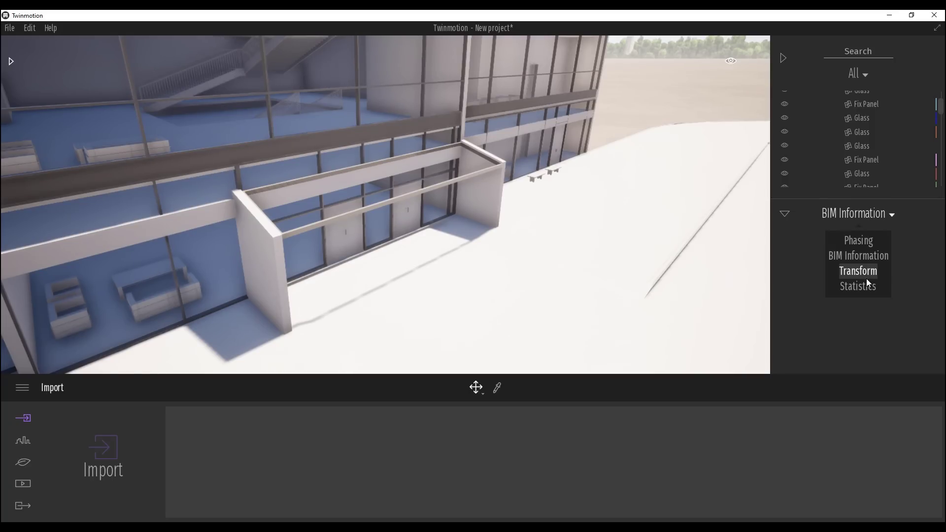
left_click(863, 241)
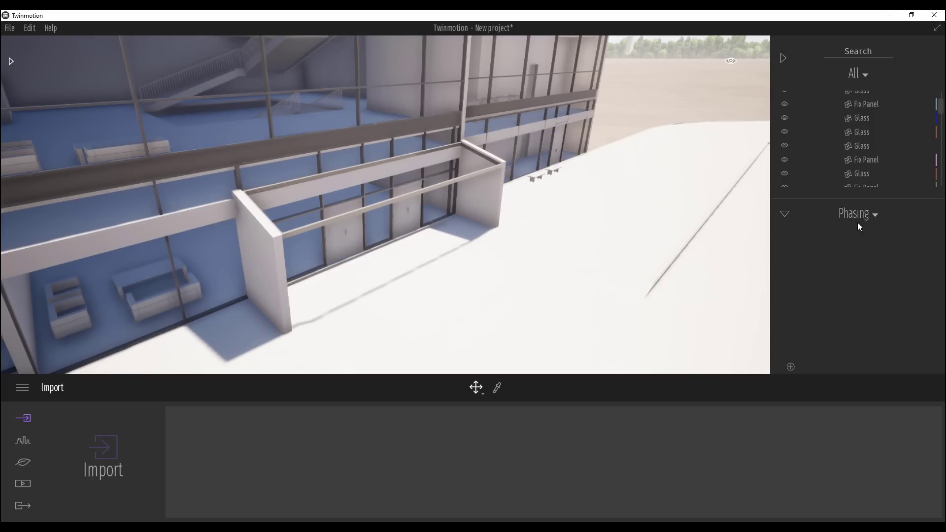
left_click(791, 367)
- Hide the two masonry side walls of the entrance canopy
left_click(281, 289)
left_click(784, 146)
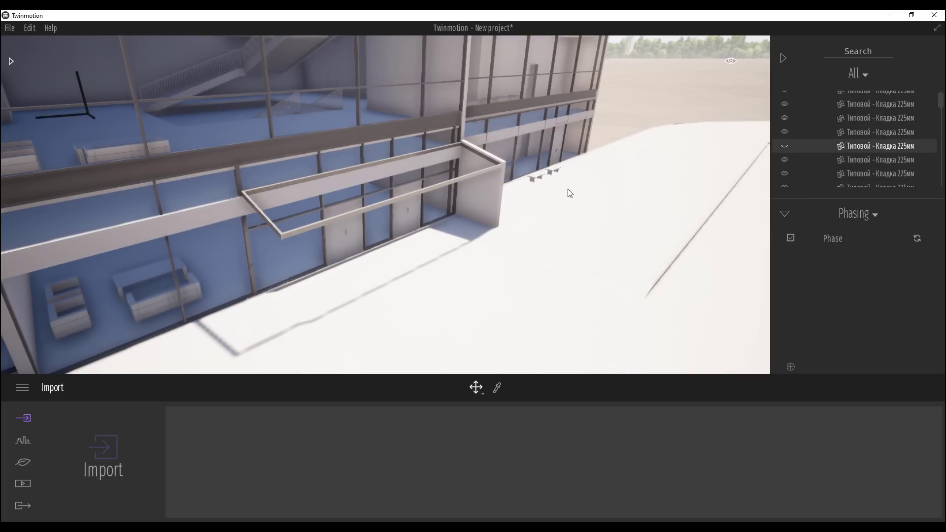
left_click(495, 205)
left_click(784, 146)
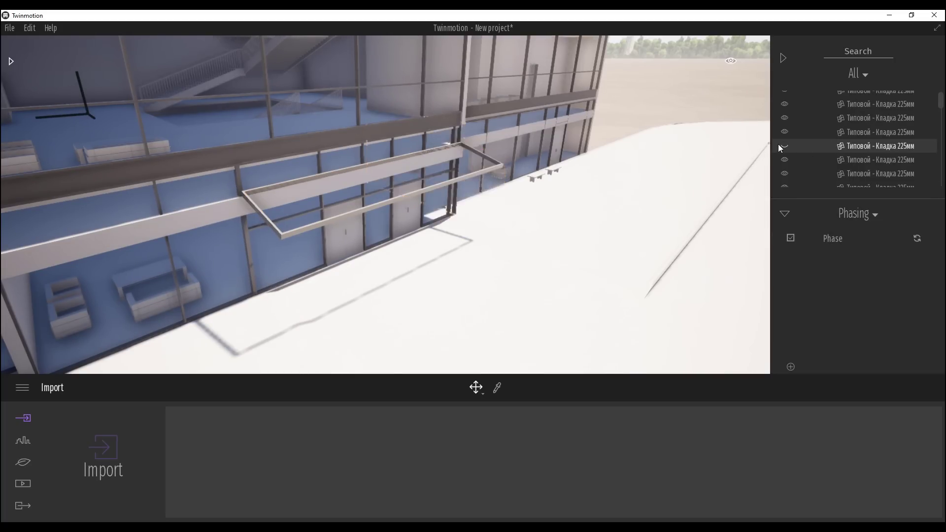
- Hide the four 50 x 150 мм frame members of the entrance canopy and add a second phase
left_click(457, 178)
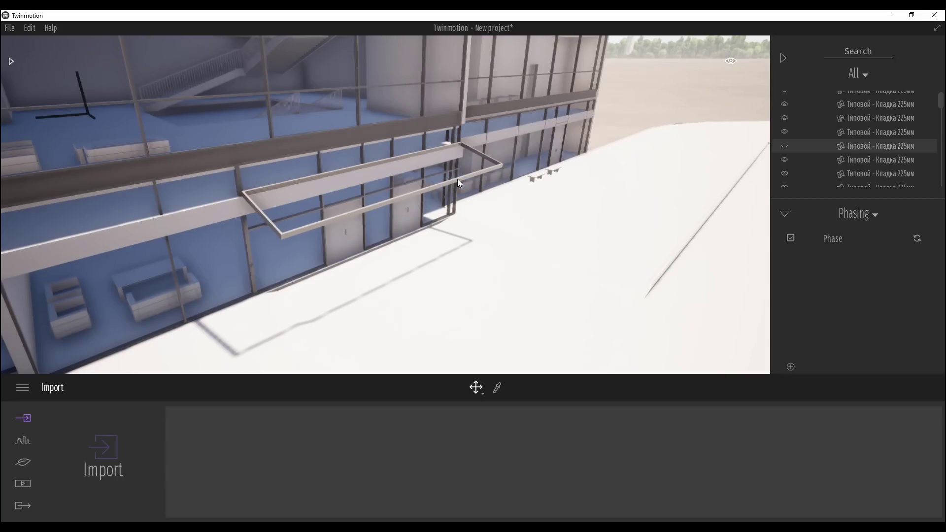
left_click(784, 145)
left_click(483, 157)
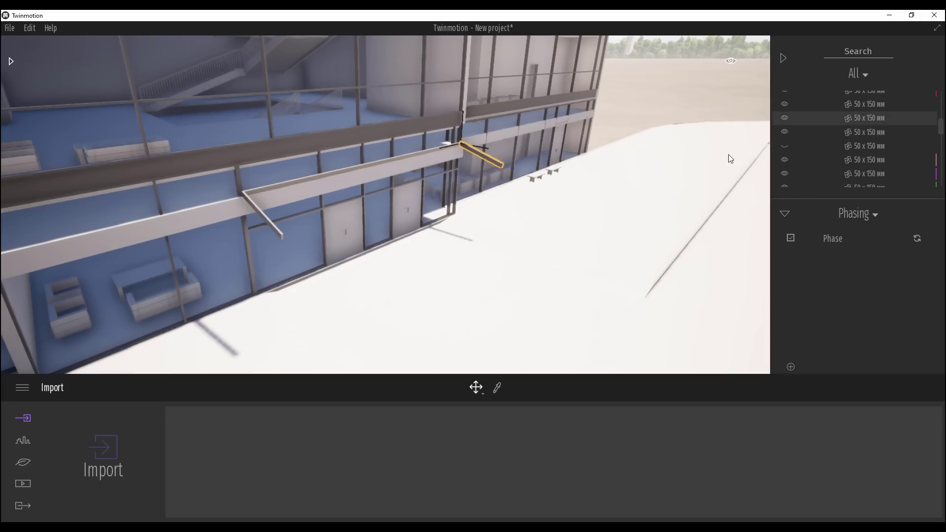
left_click(784, 119)
left_click(454, 163)
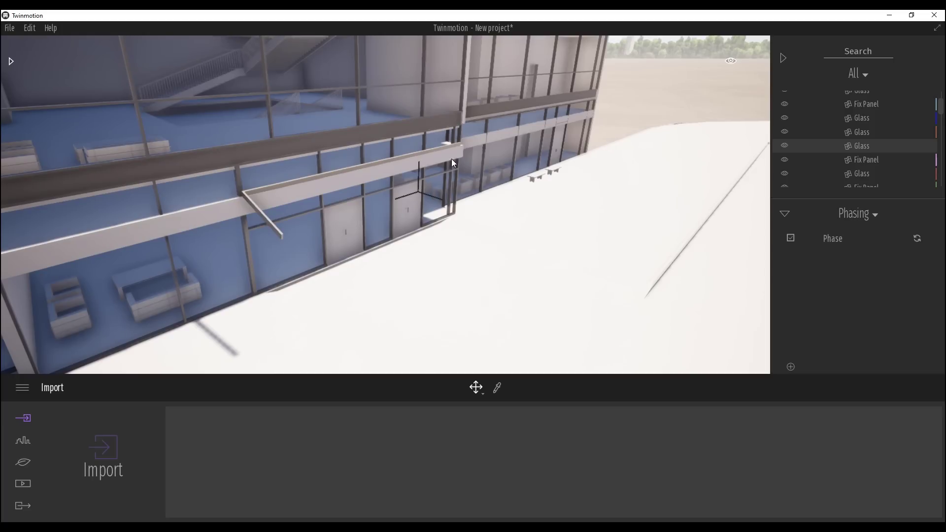
left_click(268, 216)
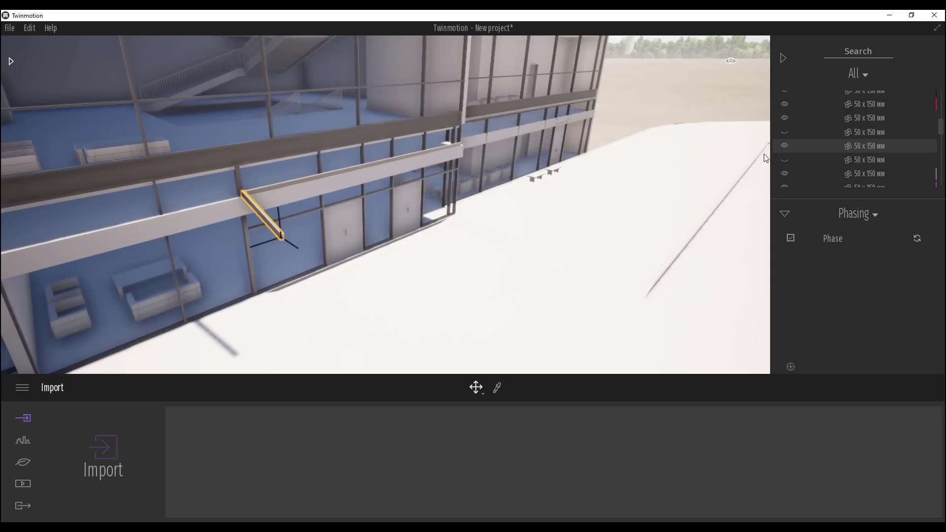
left_click(784, 146)
left_click(282, 187)
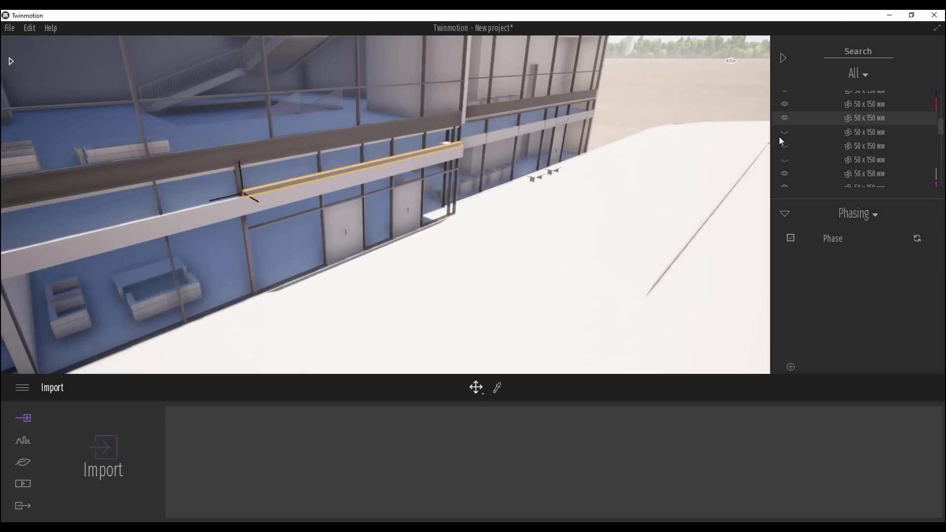
left_click(785, 118)
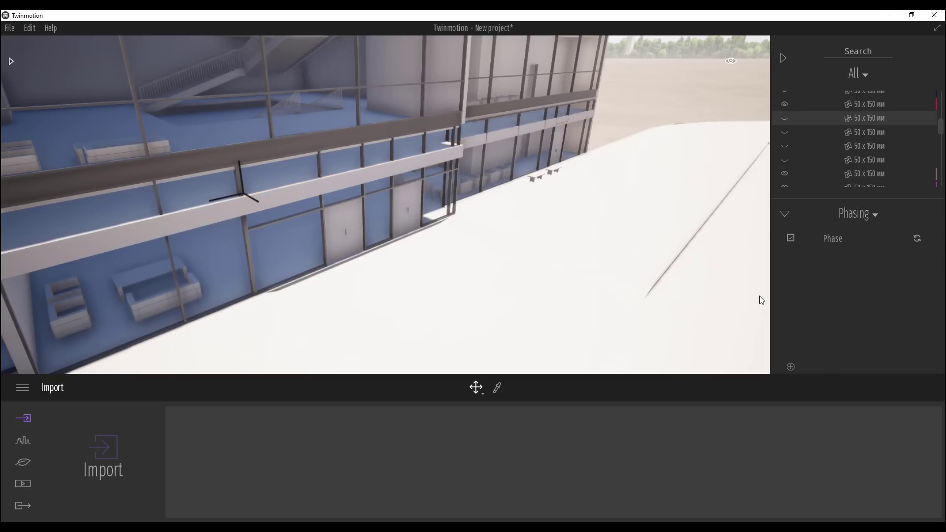
left_click(790, 368)
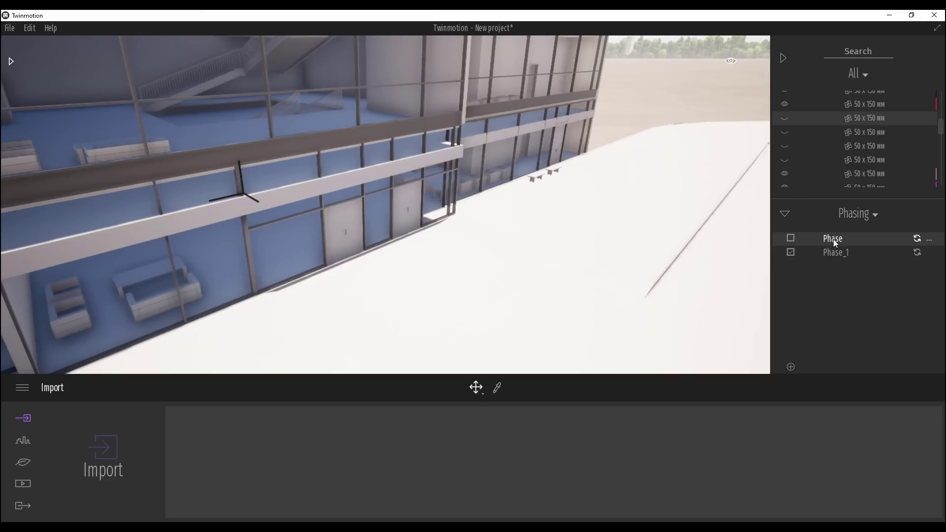
- Make the four hidden 50 x 150 мм canopy frame members visible again
left_click(784, 118)
left_click(784, 132)
left_click(785, 146)
left_click(785, 159)
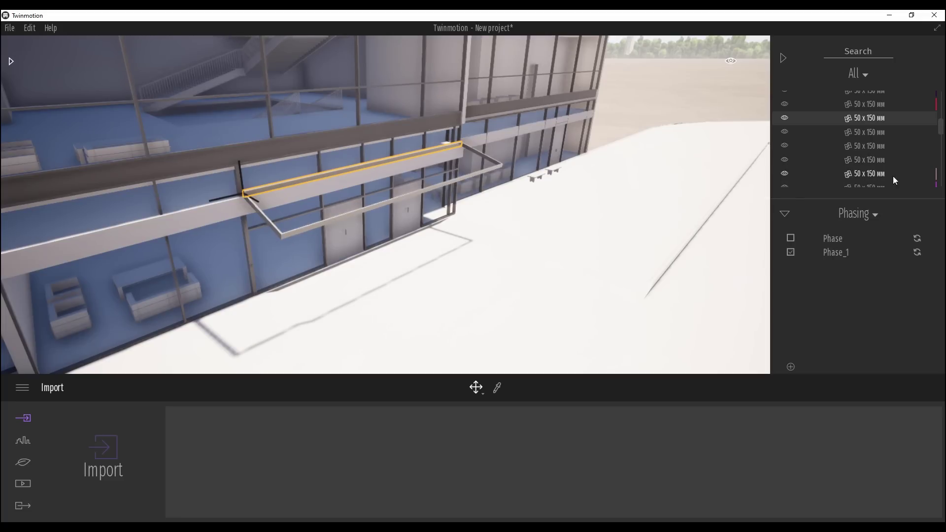
- Collapse the Addin folder, then hide and show it again to restore all office elements, including the canopy side walls
left_click_drag(939, 127, 941, 88)
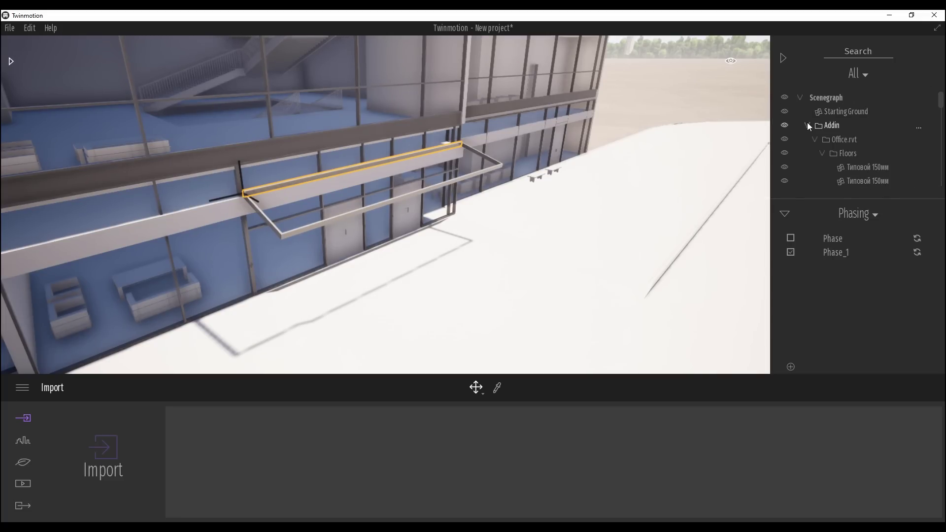
left_click(808, 126)
left_click(784, 126)
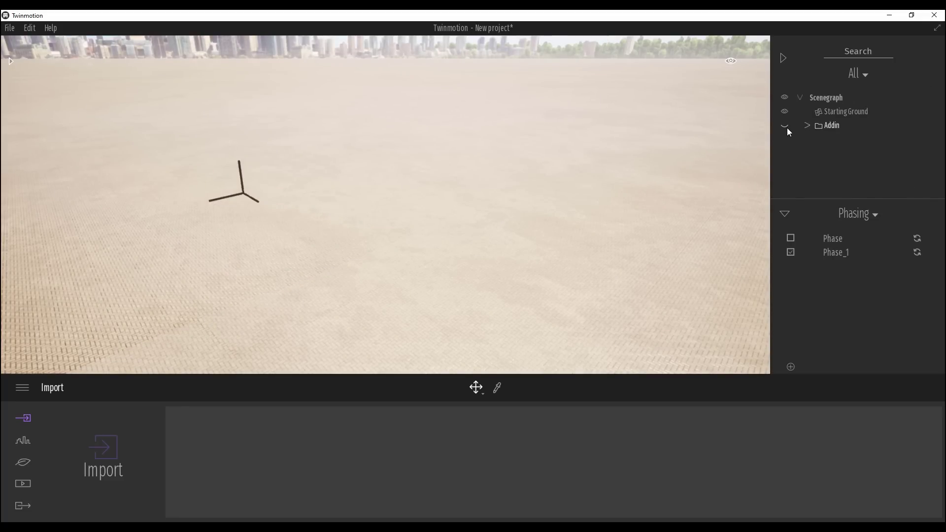
left_click(785, 127)
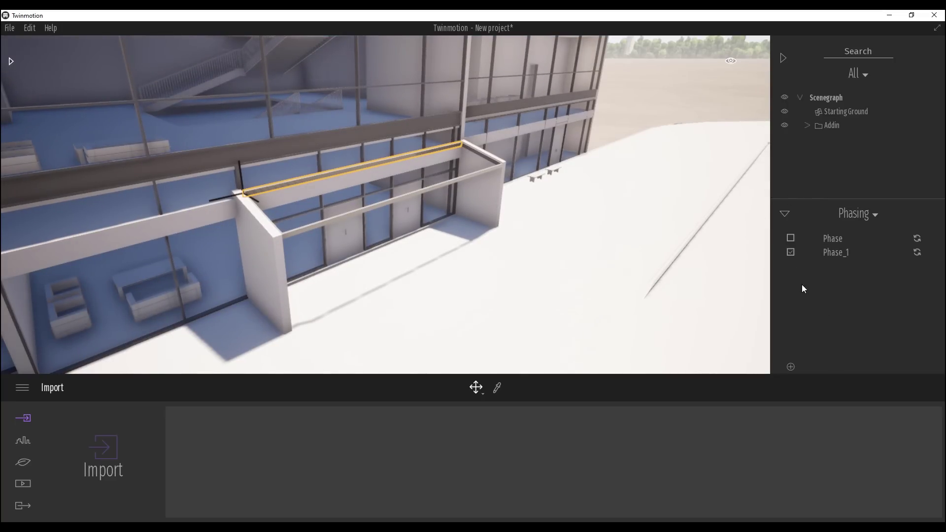
- Deactivate Phase_1, display it again, and switch to Phase to compare the two states of the entrance
left_click(791, 252)
left_click(839, 253)
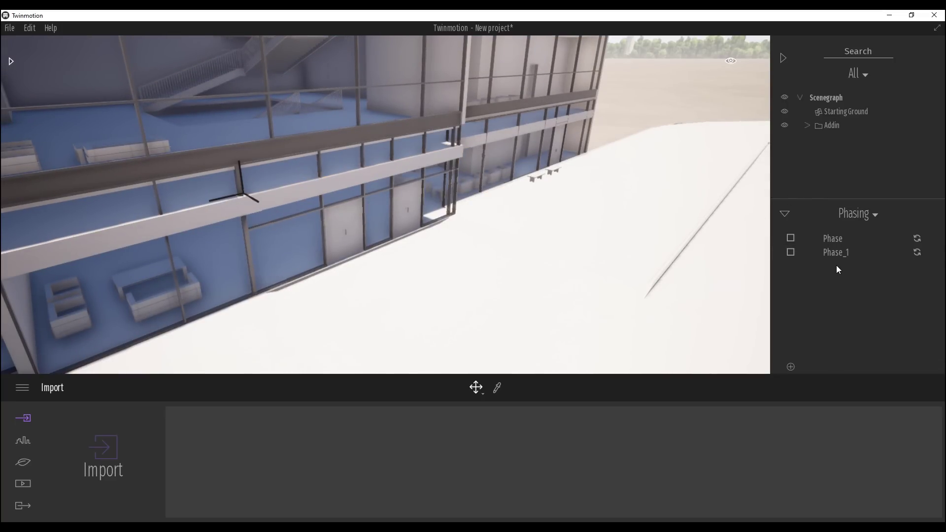
left_click(837, 239)
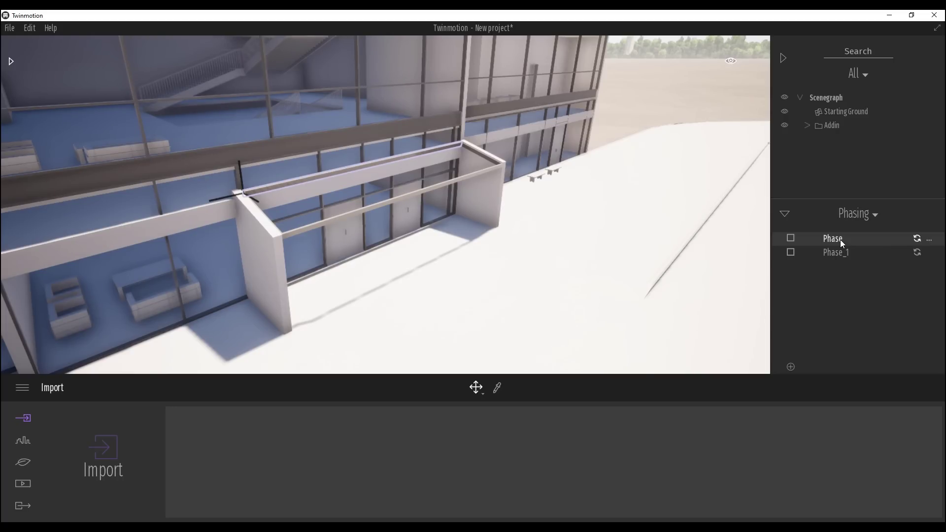
left_click(10, 31)
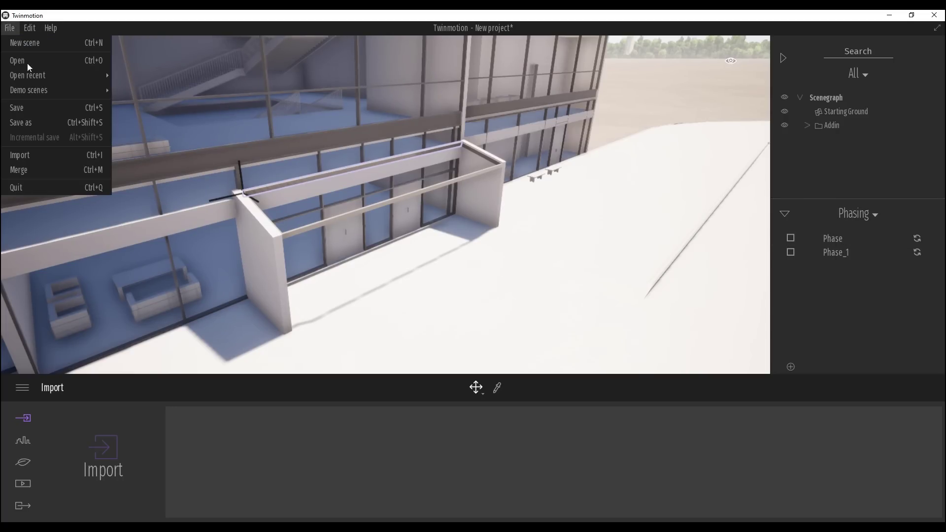
mouse_move(92, 77)
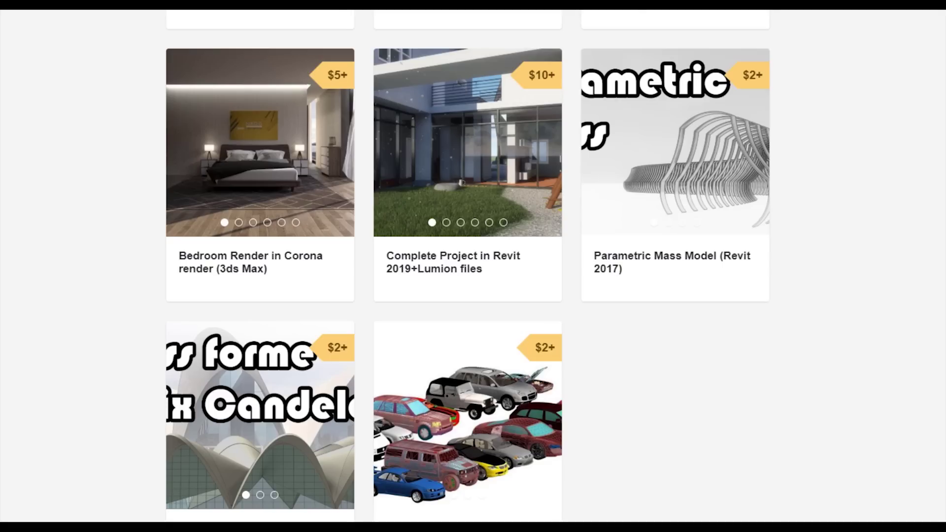
- Browse the products in the online model store, including the Revit projects, Lumion files, renders and Dynamo scripts
scroll(467, 266, "up", 10)
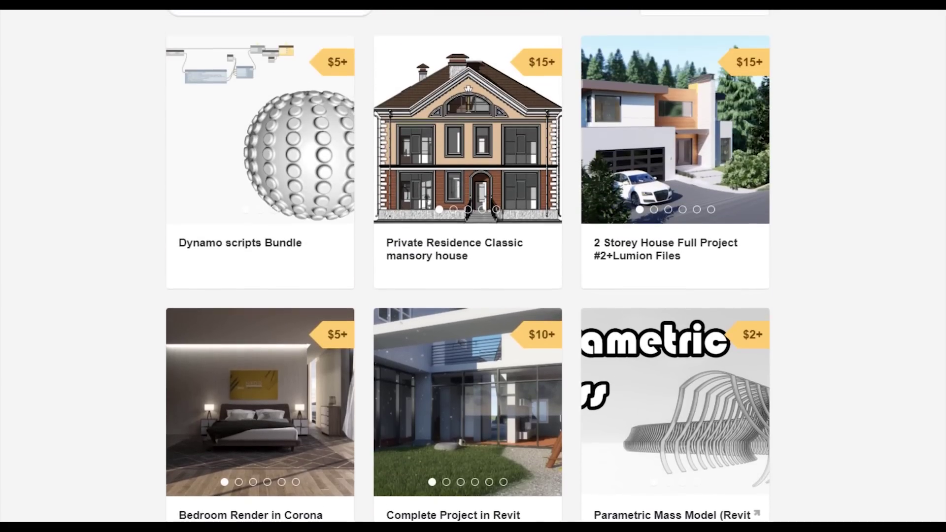
scroll(345, 503, "down", 3)
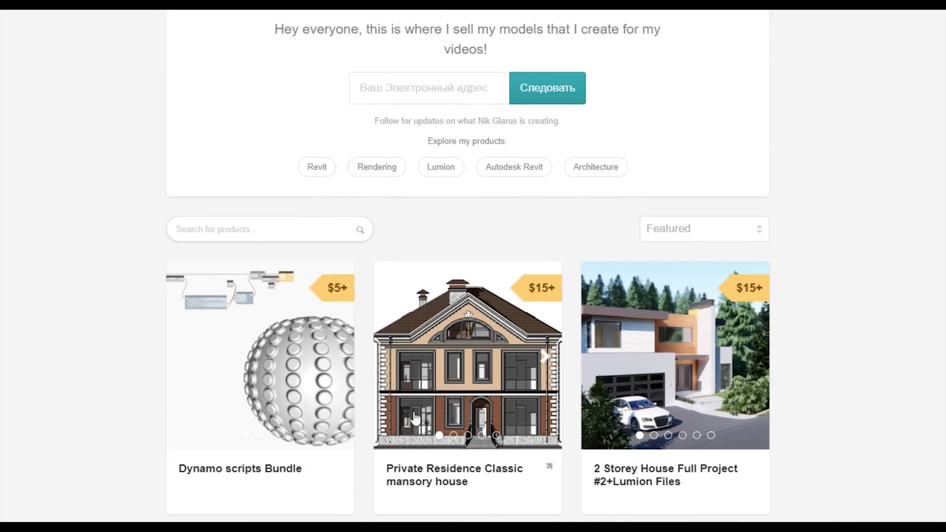
scroll(469, 414, "down", 3)
scroll(472, 370, "down", 3)
scroll(500, 359, "up", 3)
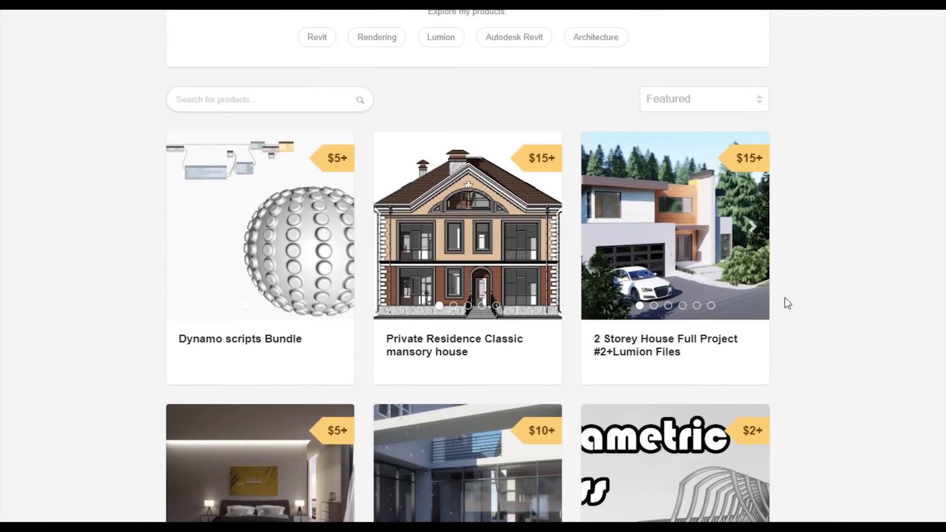
scroll(843, 356, "up", 6)
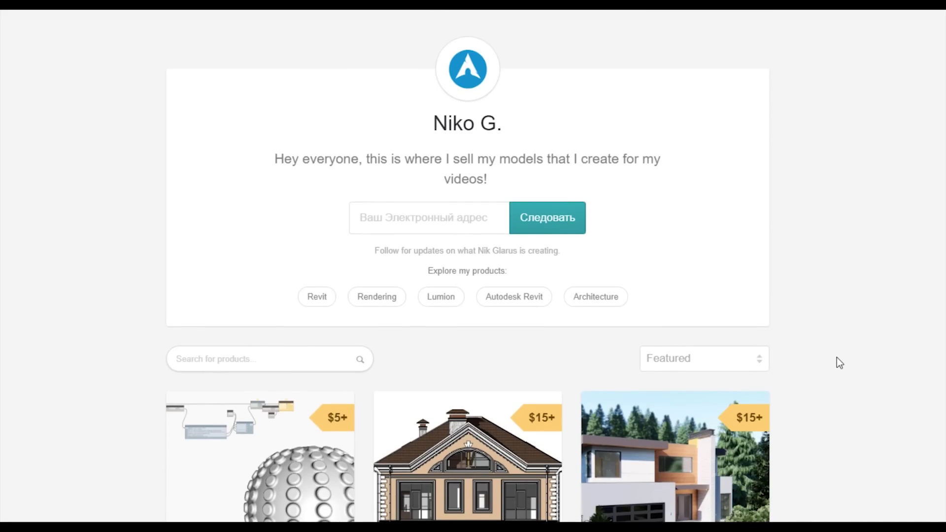
scroll(837, 360, "down", 6)
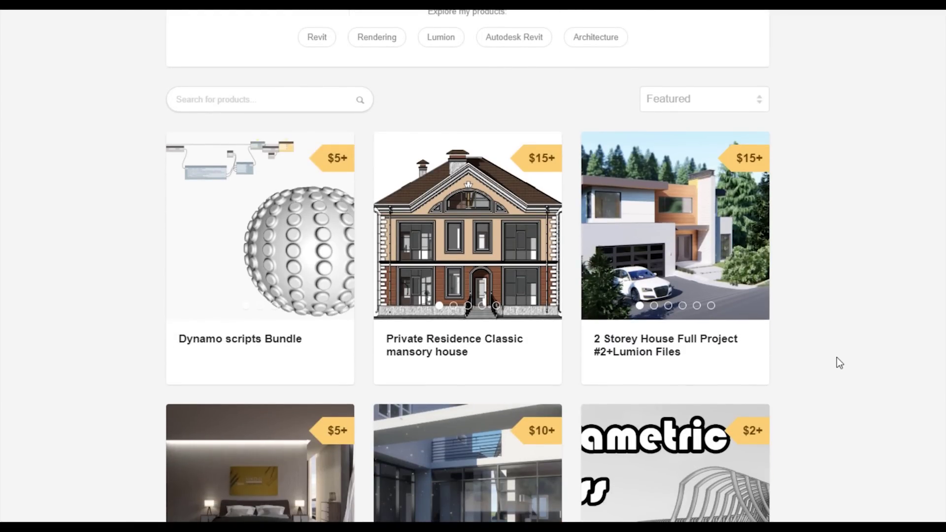
scroll(835, 357, "down", 3)
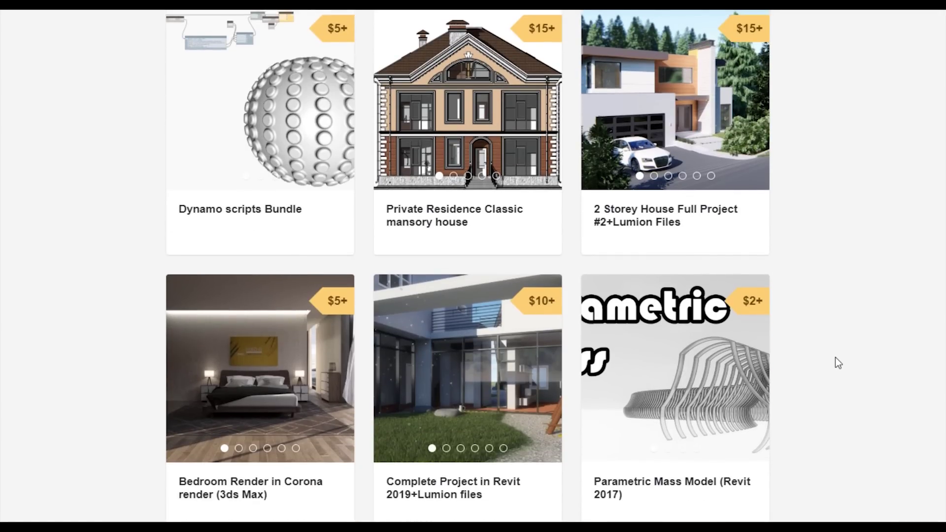